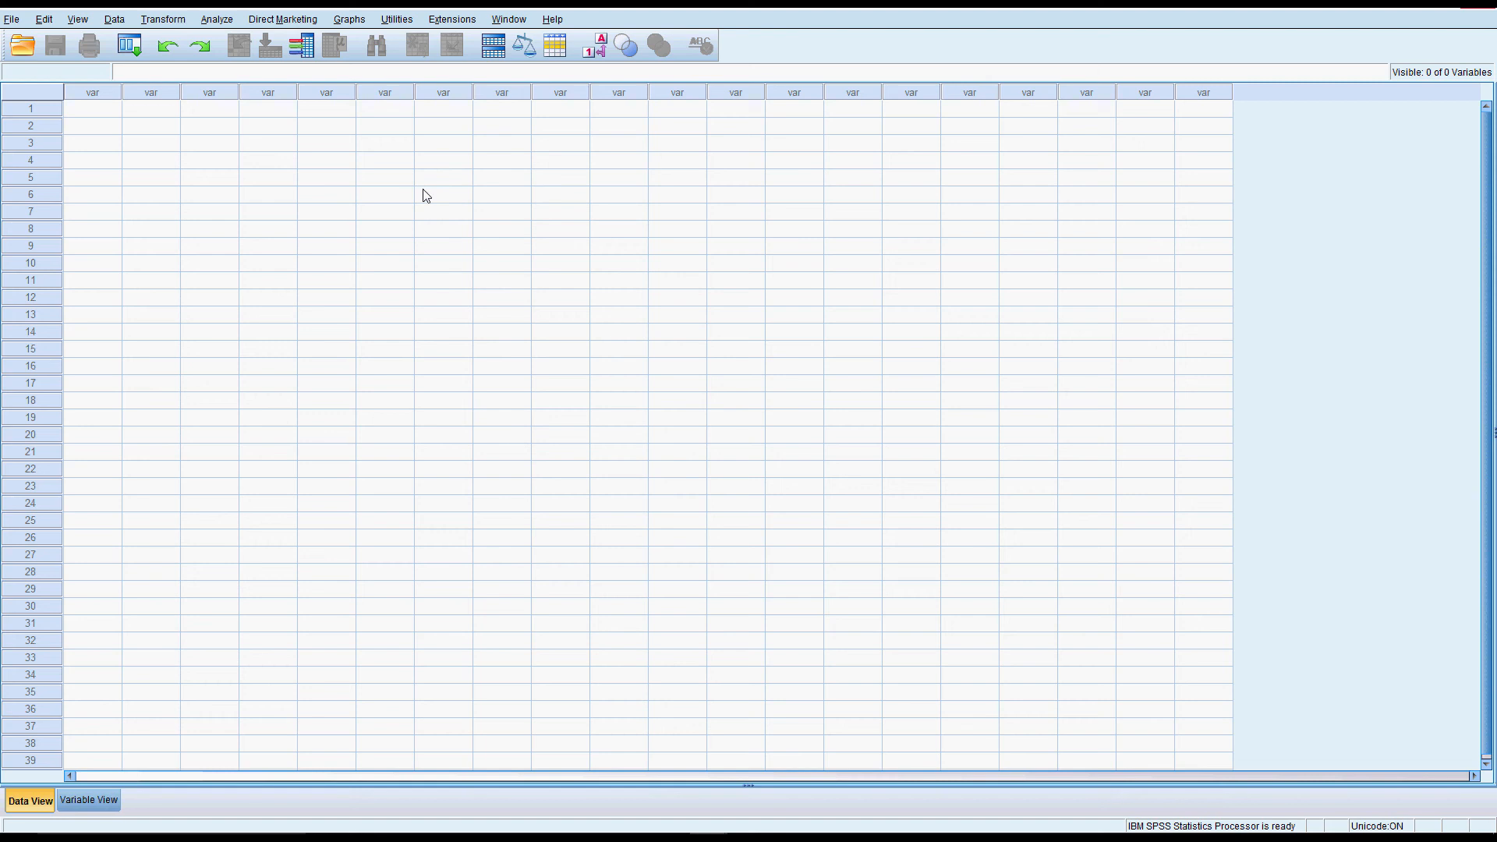
# Import the Excel file Week1DataCollectionOzSpreads.xlsx from the Desktop, using Sheet1 and reading variable names from the first row
pyautogui.click(18, 47)
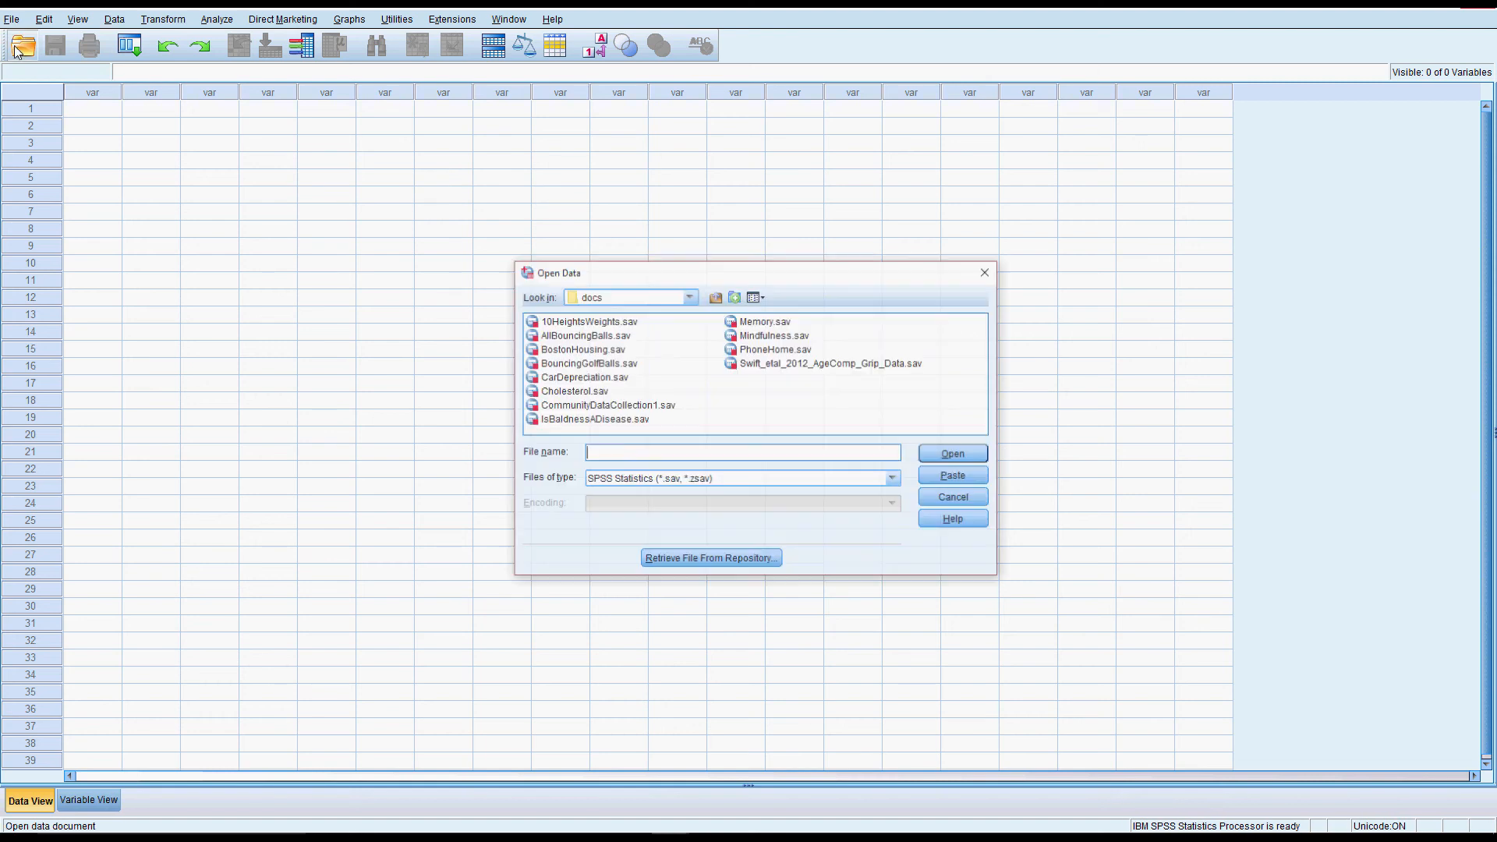
pyautogui.click(689, 297)
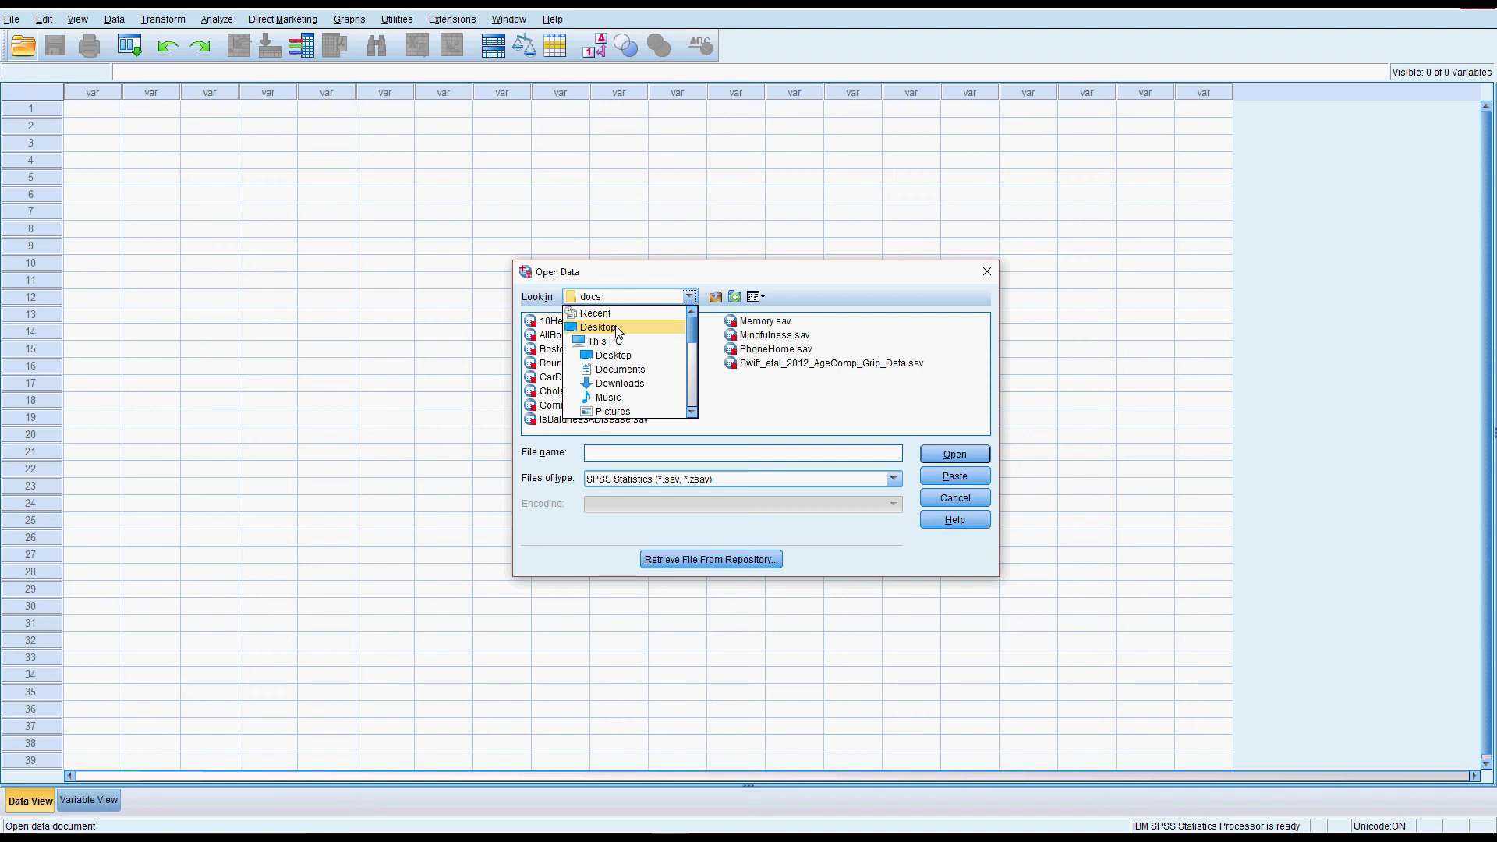
pyautogui.click(617, 328)
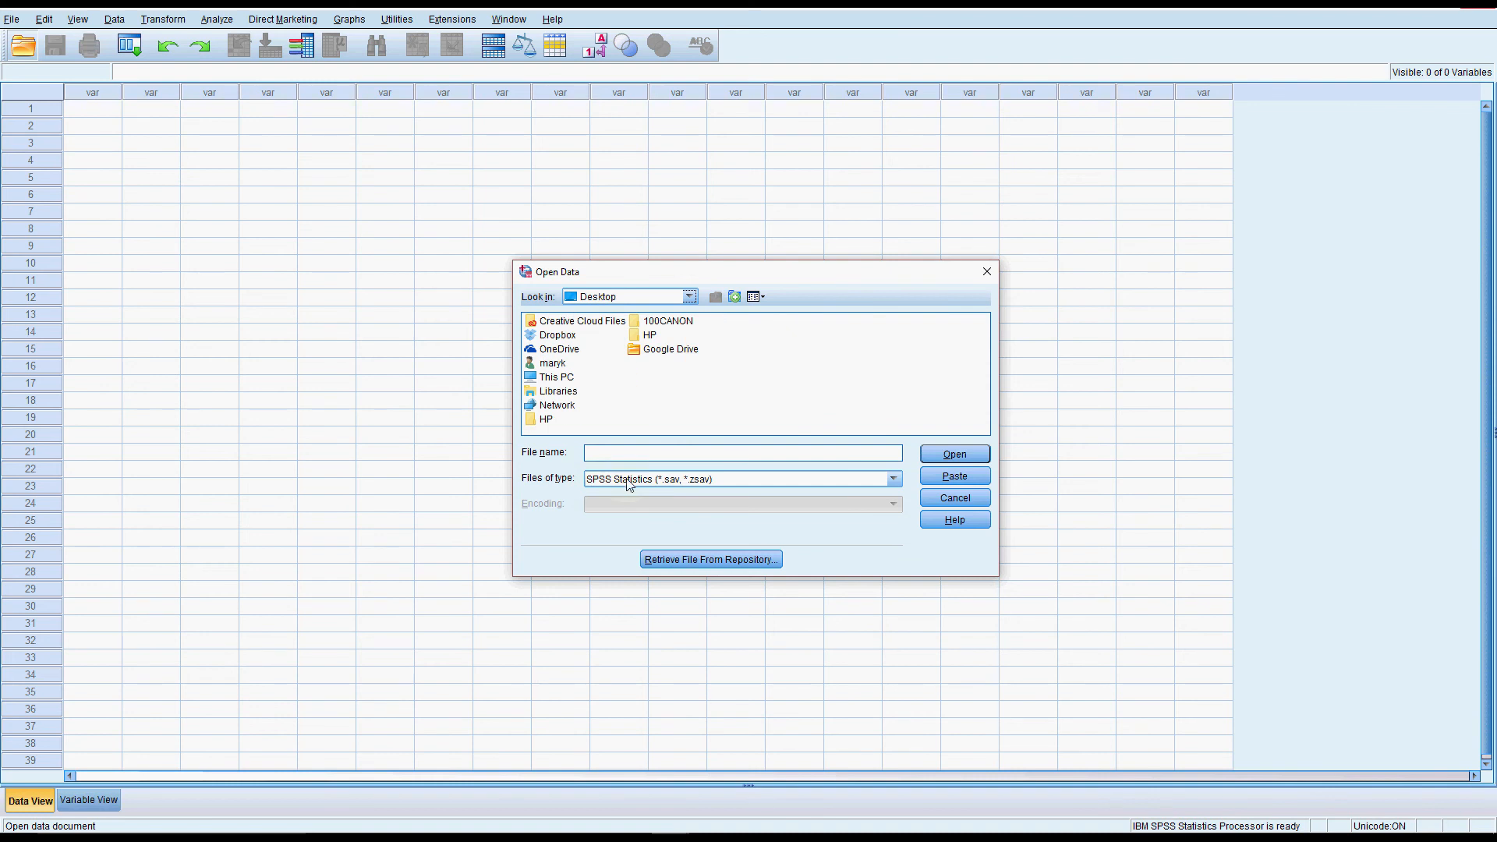
pyautogui.click(678, 484)
pyautogui.click(648, 540)
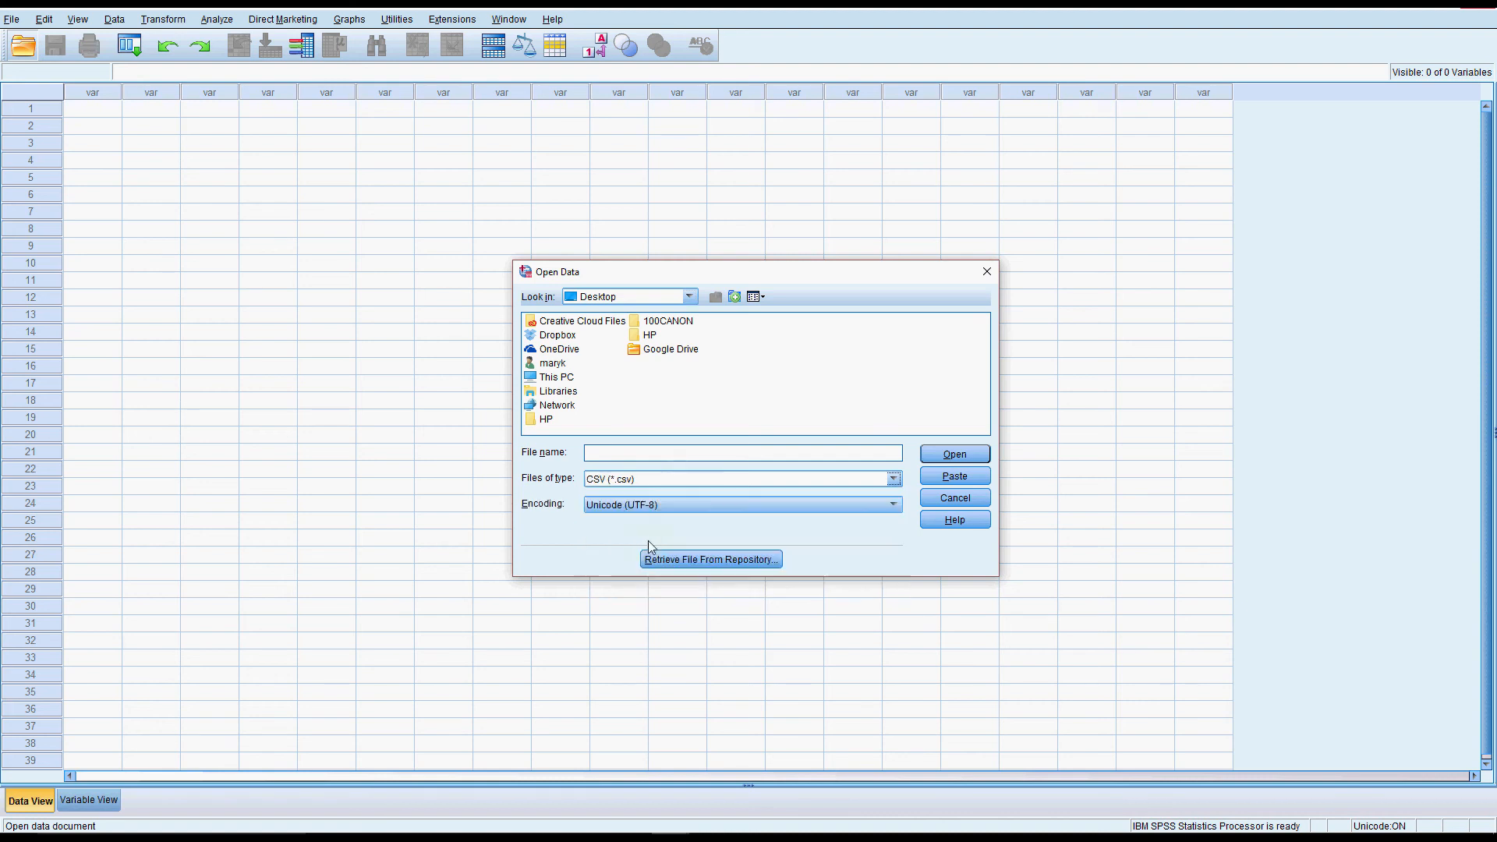
pyautogui.click(676, 478)
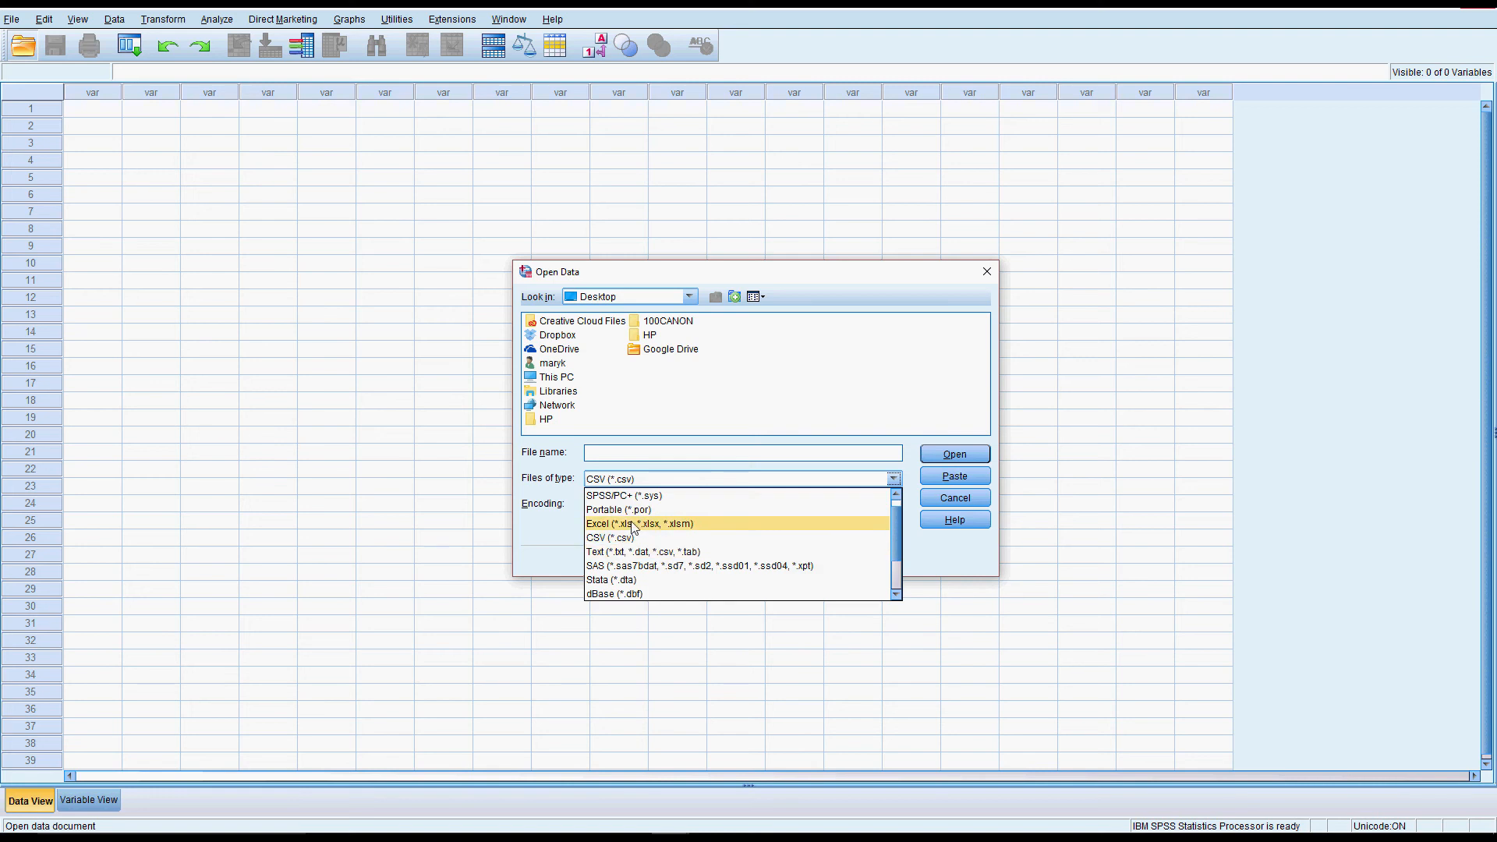
pyautogui.click(603, 527)
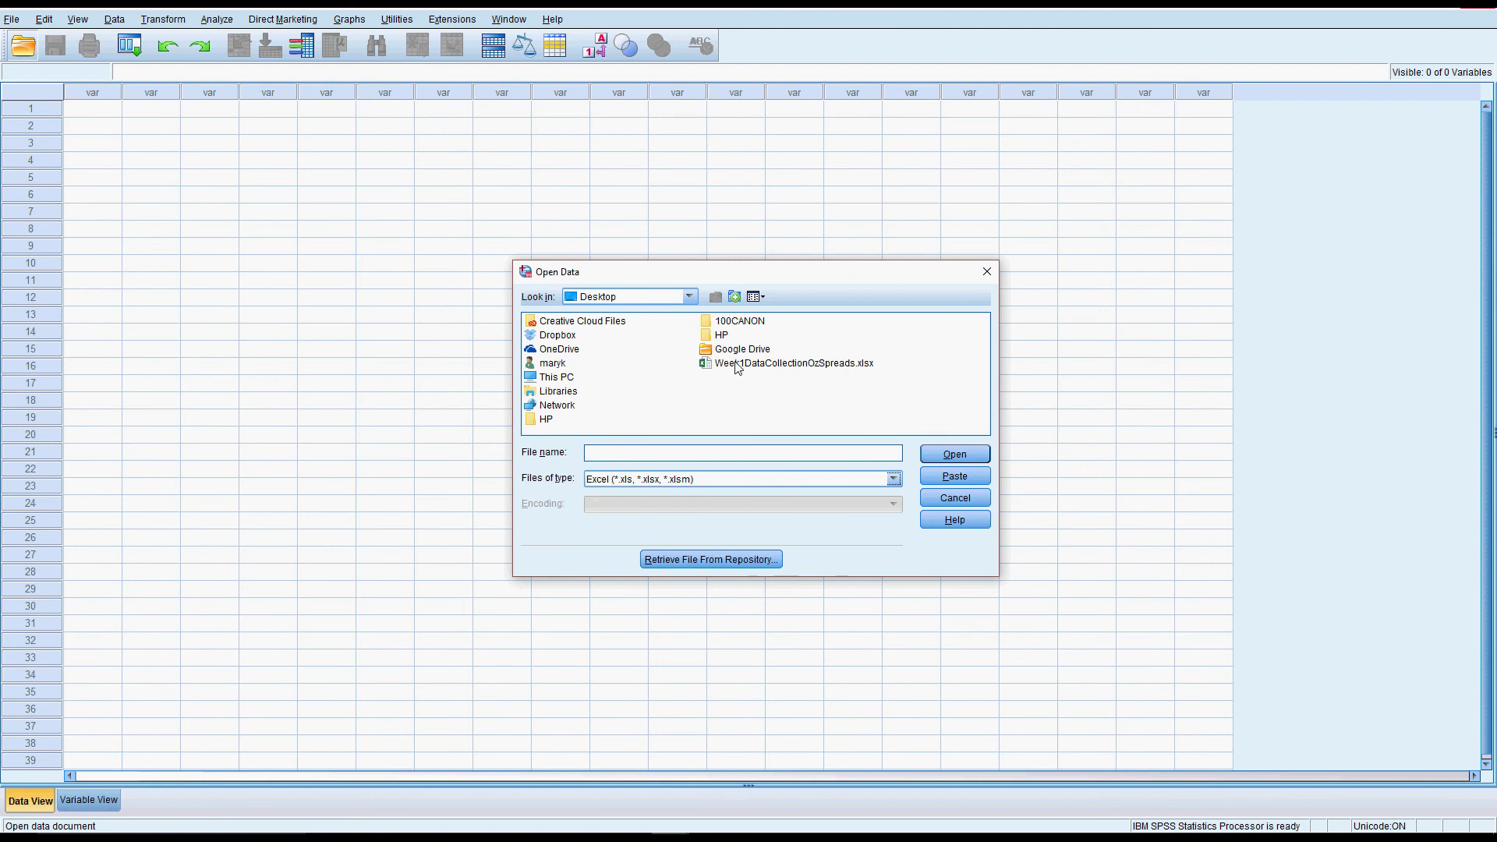
pyautogui.click(762, 364)
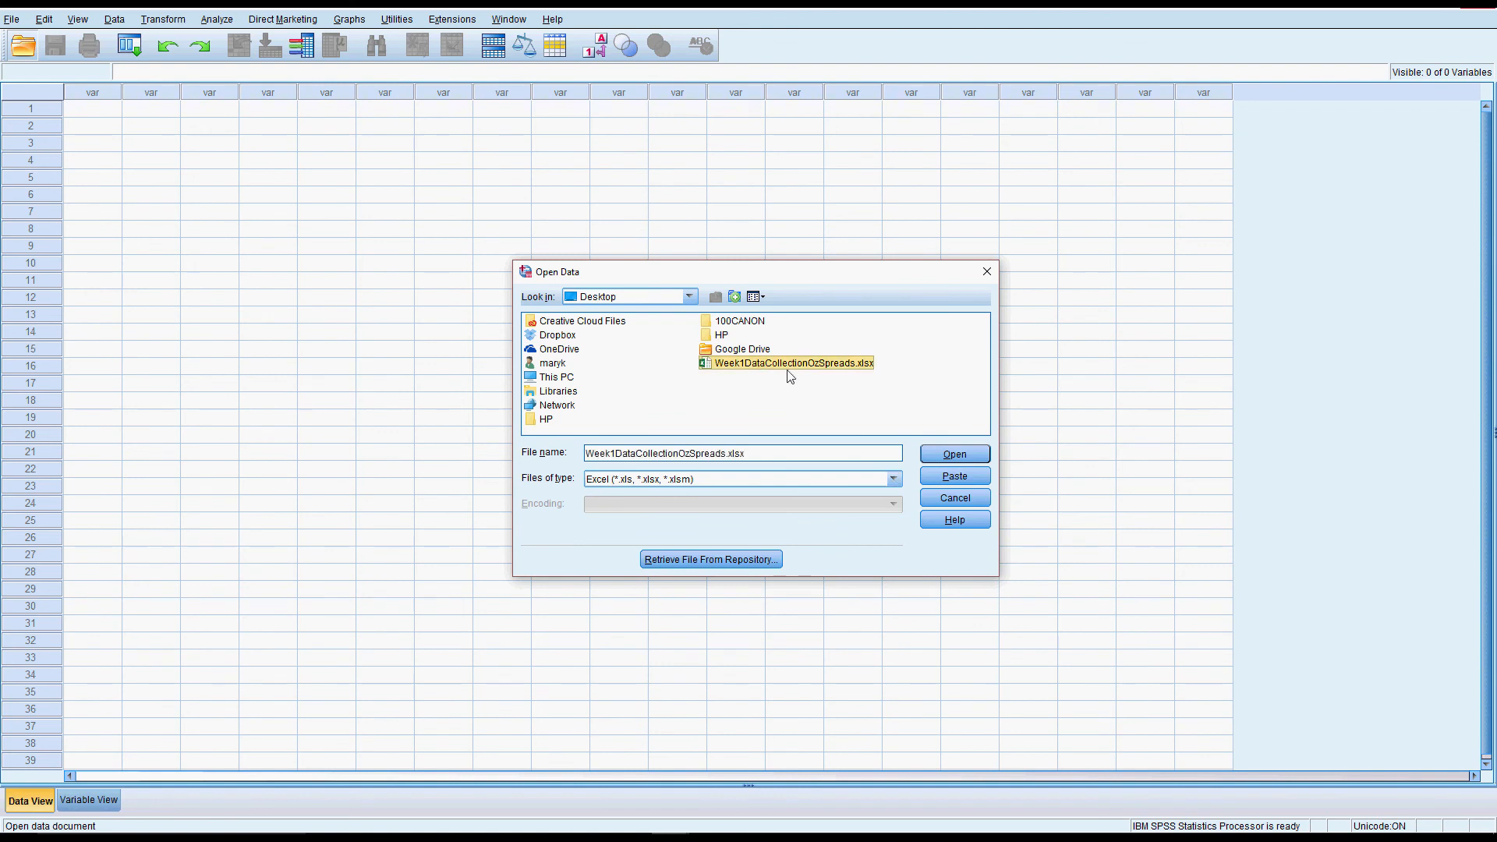
pyautogui.click(956, 451)
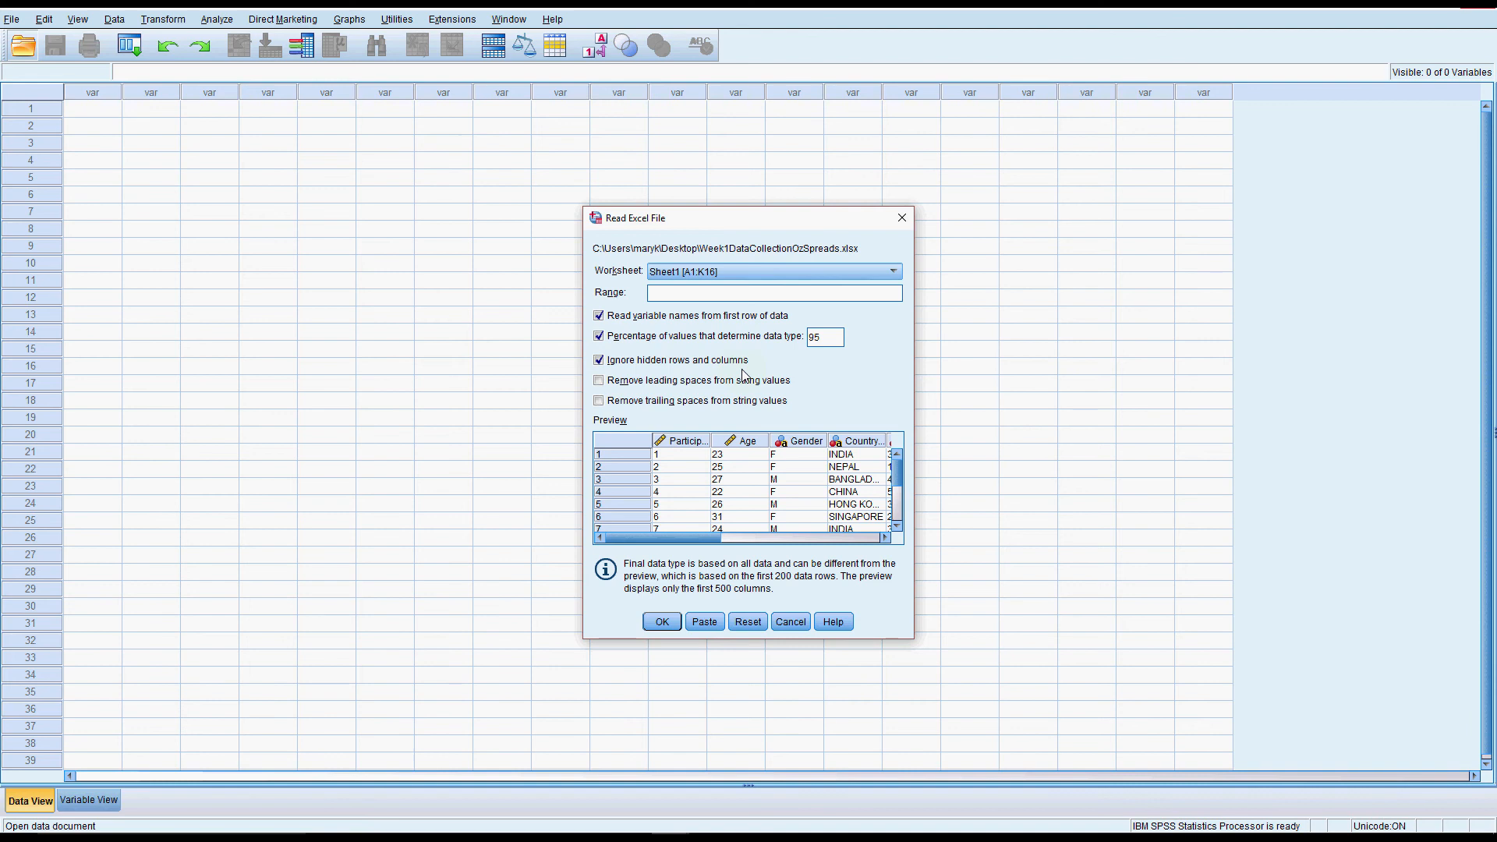
pyautogui.click(664, 624)
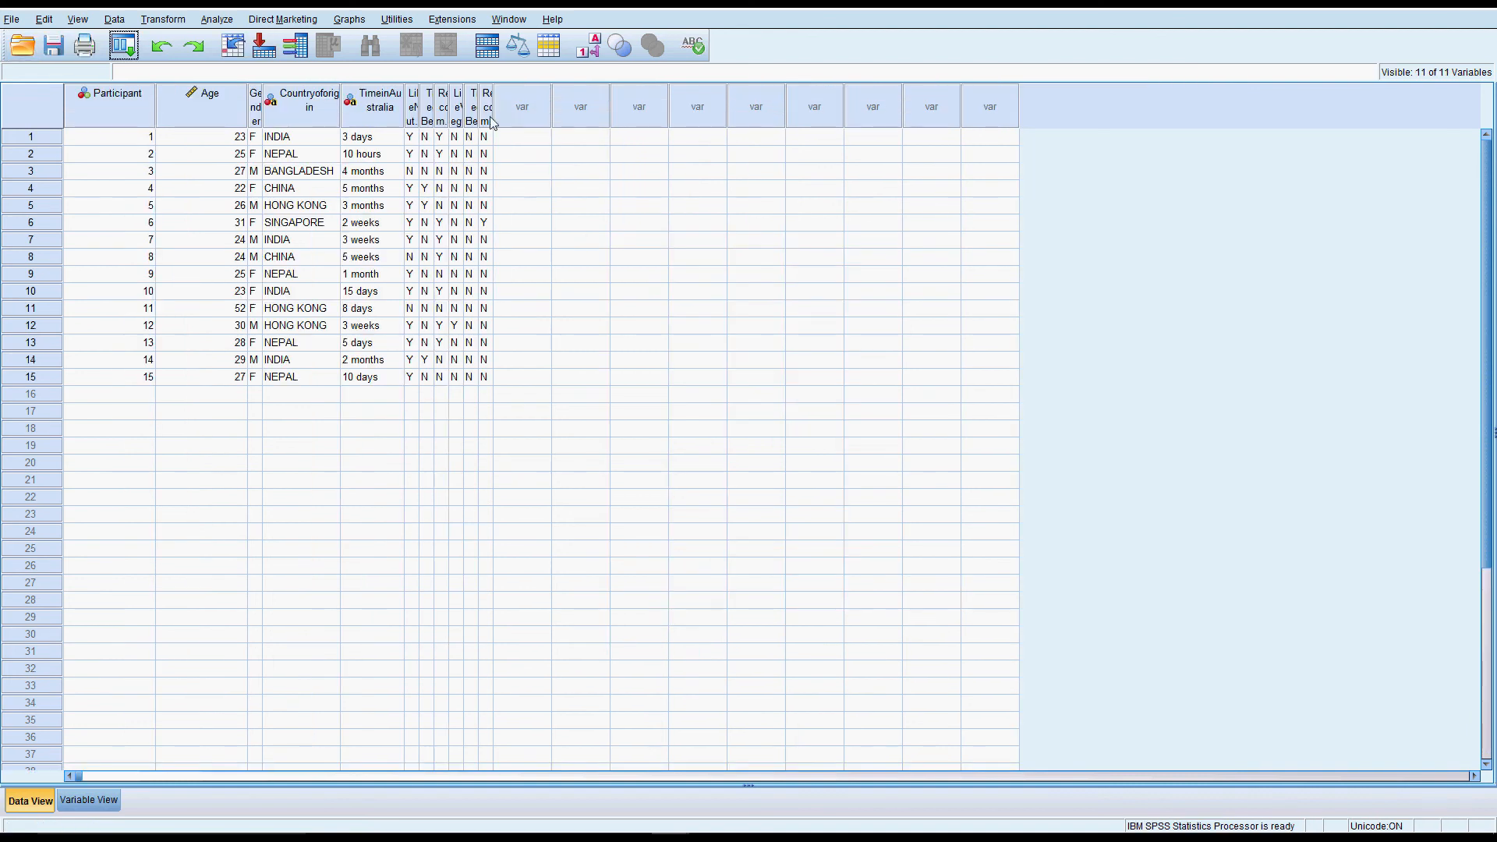
# Widen the three Vegemite columns and the three Nutella columns in the data grid to fit their full variable names
pyautogui.moveTo(489, 118); pyautogui.dragTo(624, 125)
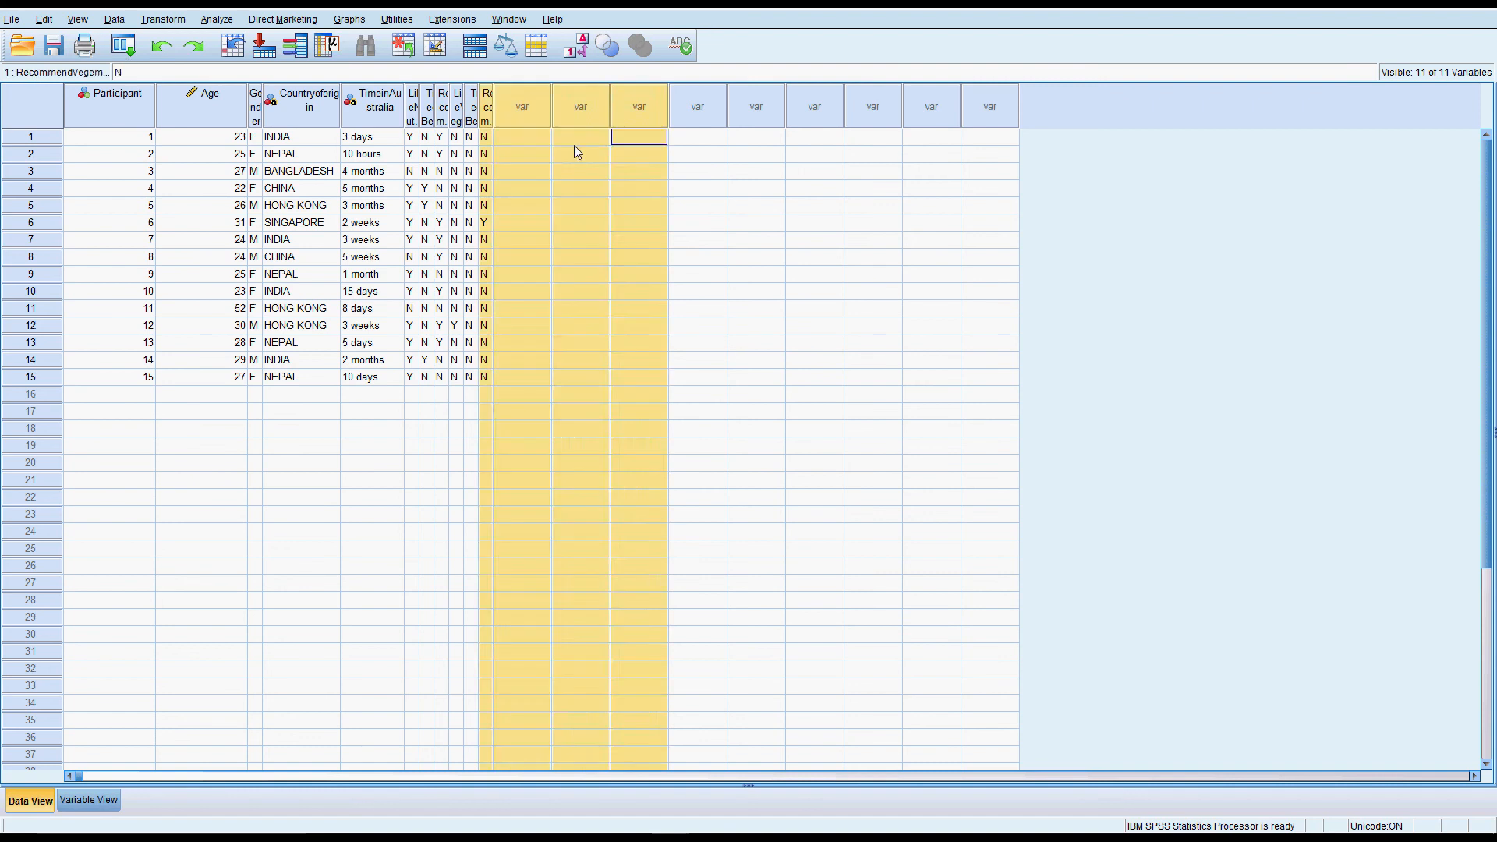
pyautogui.click(529, 223)
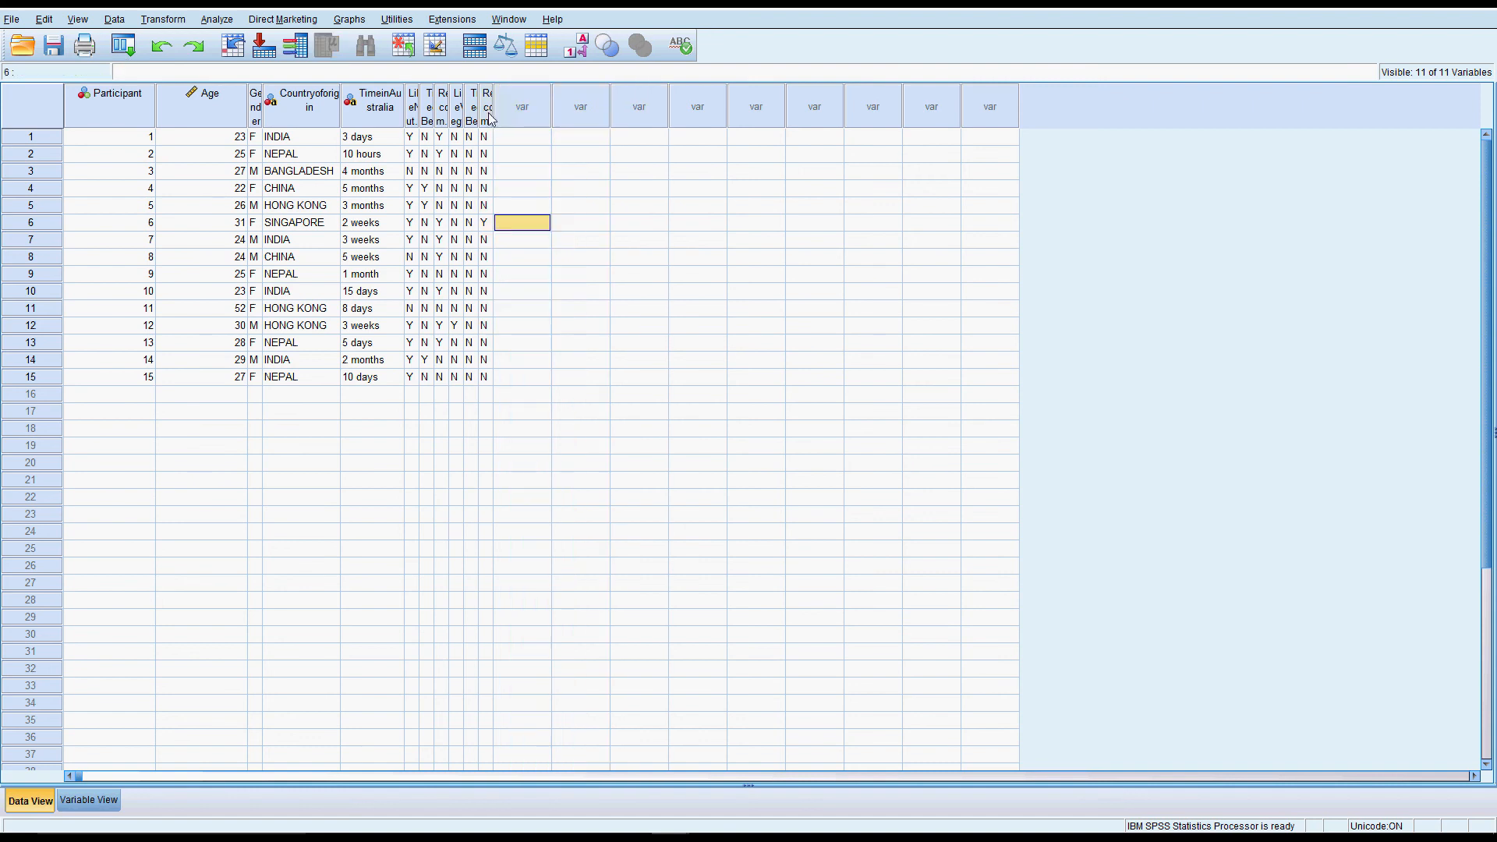
pyautogui.doubleClick(493, 109)
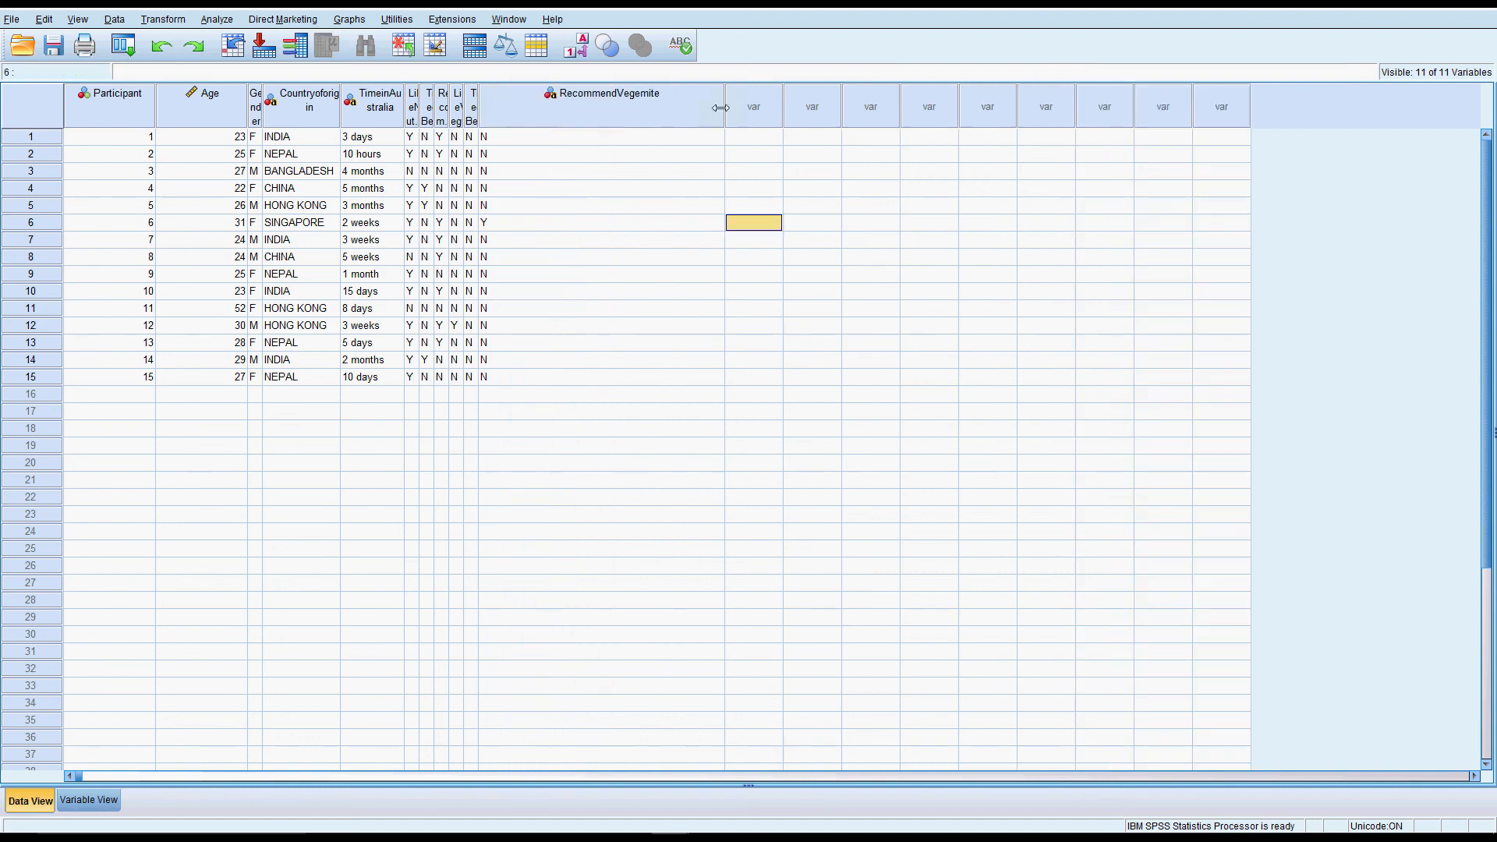
pyautogui.doubleClick(477, 106)
pyautogui.moveTo(589, 104); pyautogui.dragTo(647, 106)
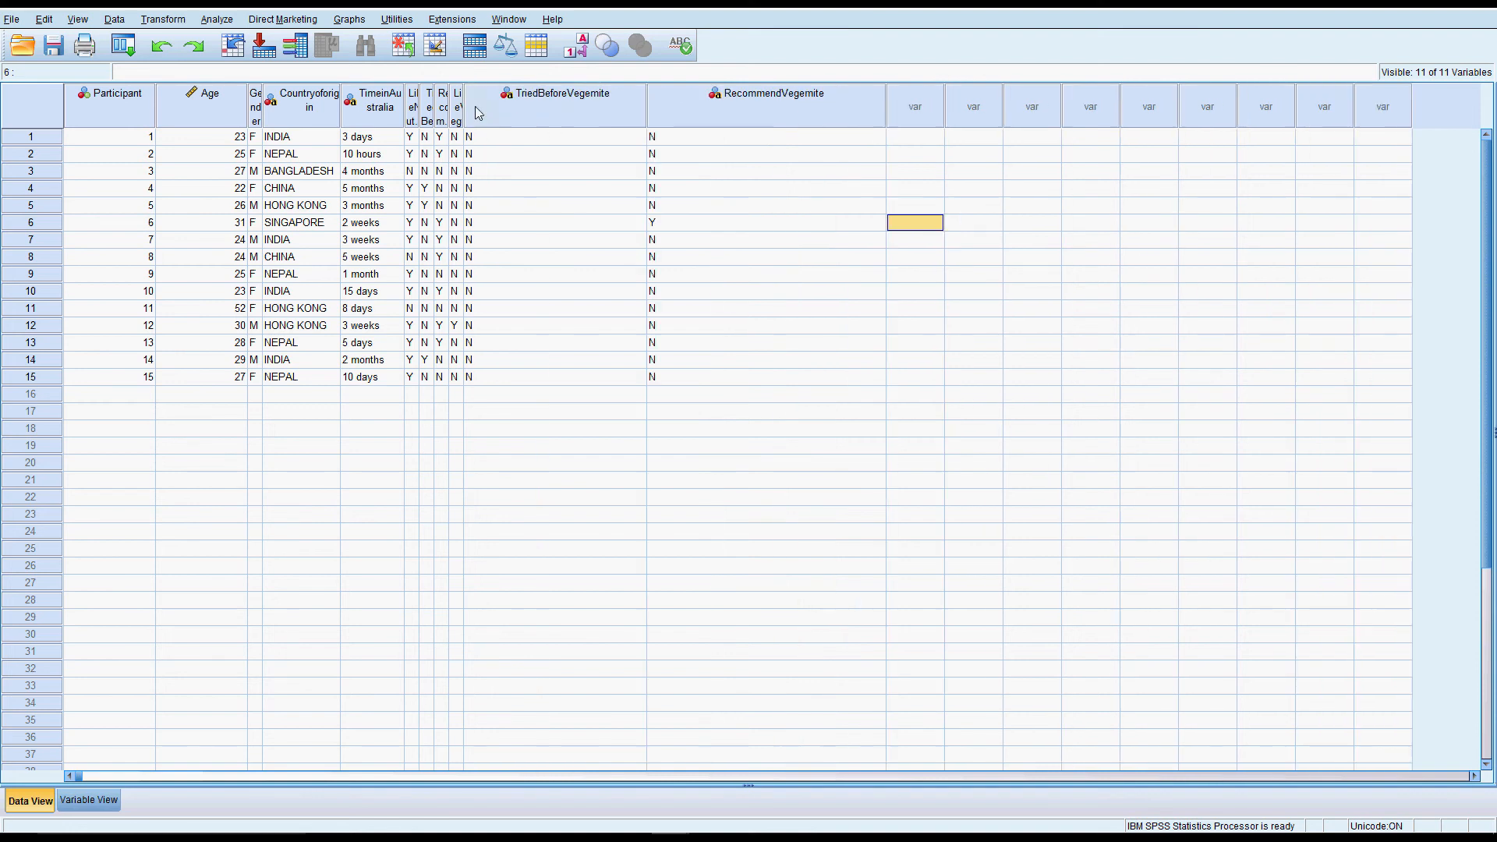
pyautogui.moveTo(464, 114); pyautogui.dragTo(625, 116)
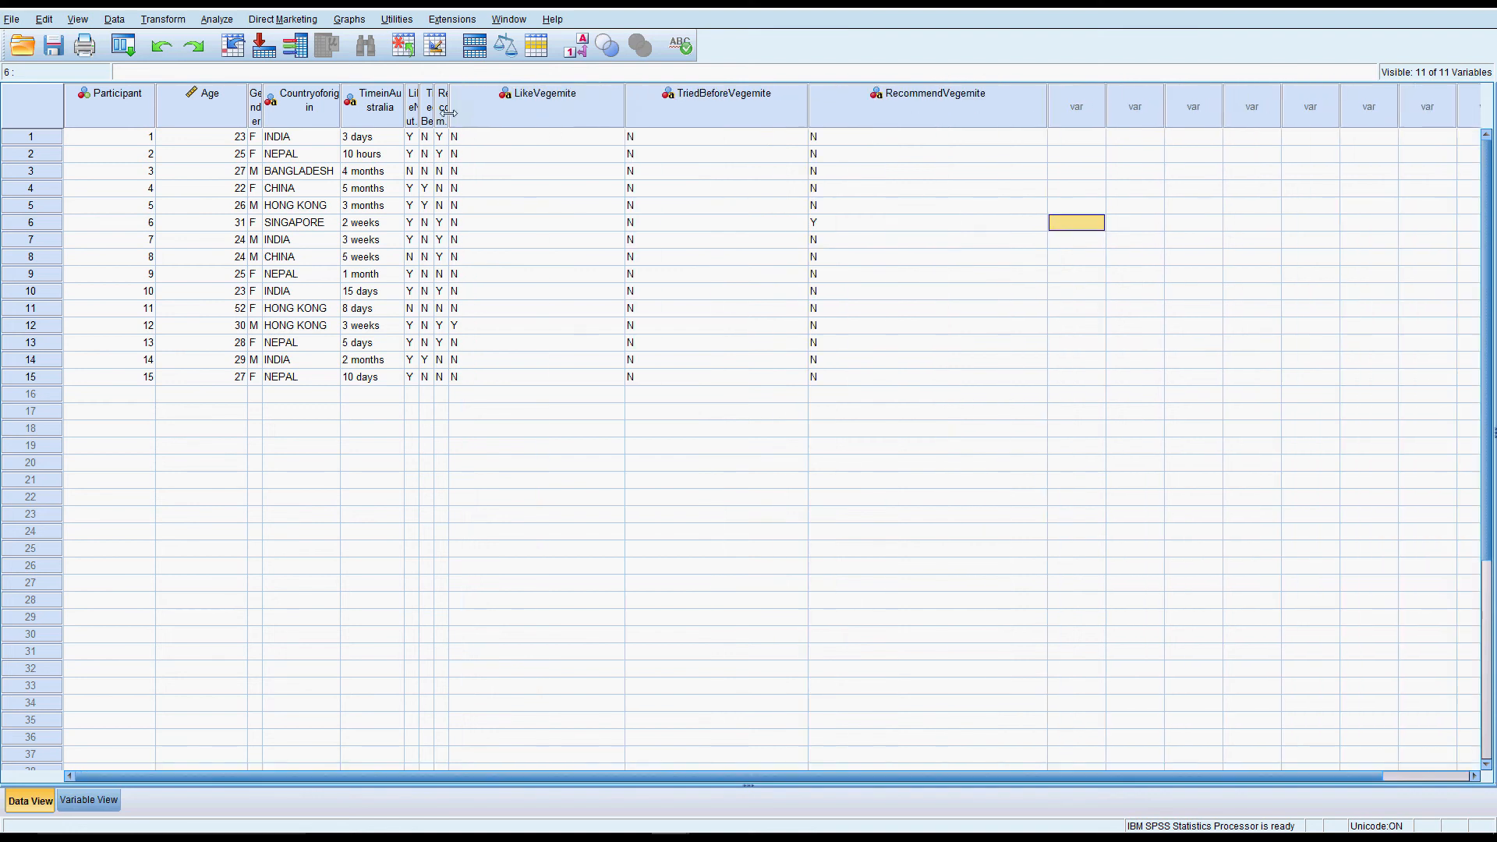
pyautogui.moveTo(449, 114); pyautogui.dragTo(595, 110)
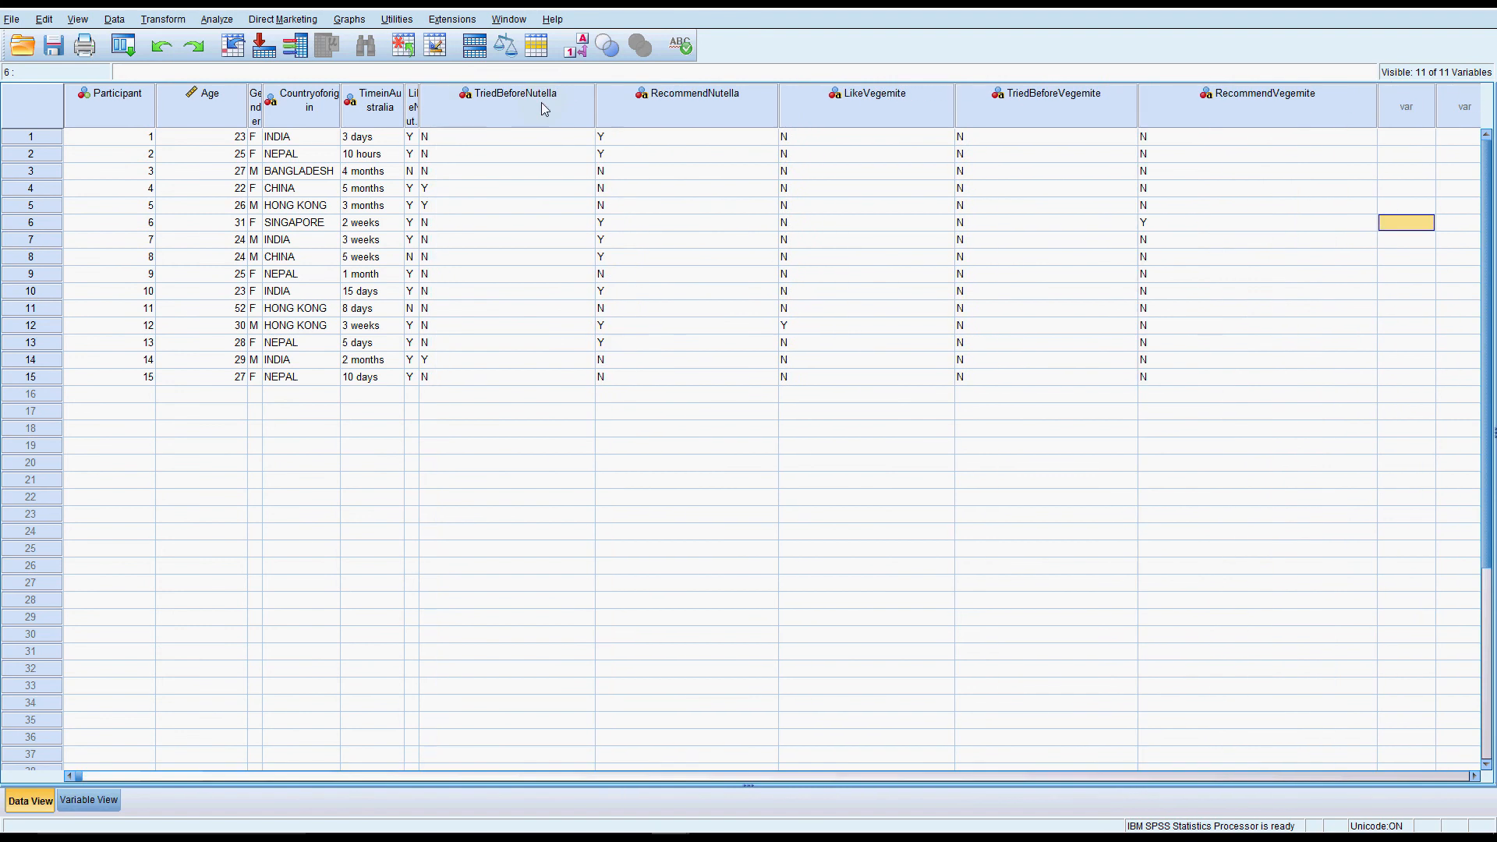
pyautogui.doubleClick(418, 111)
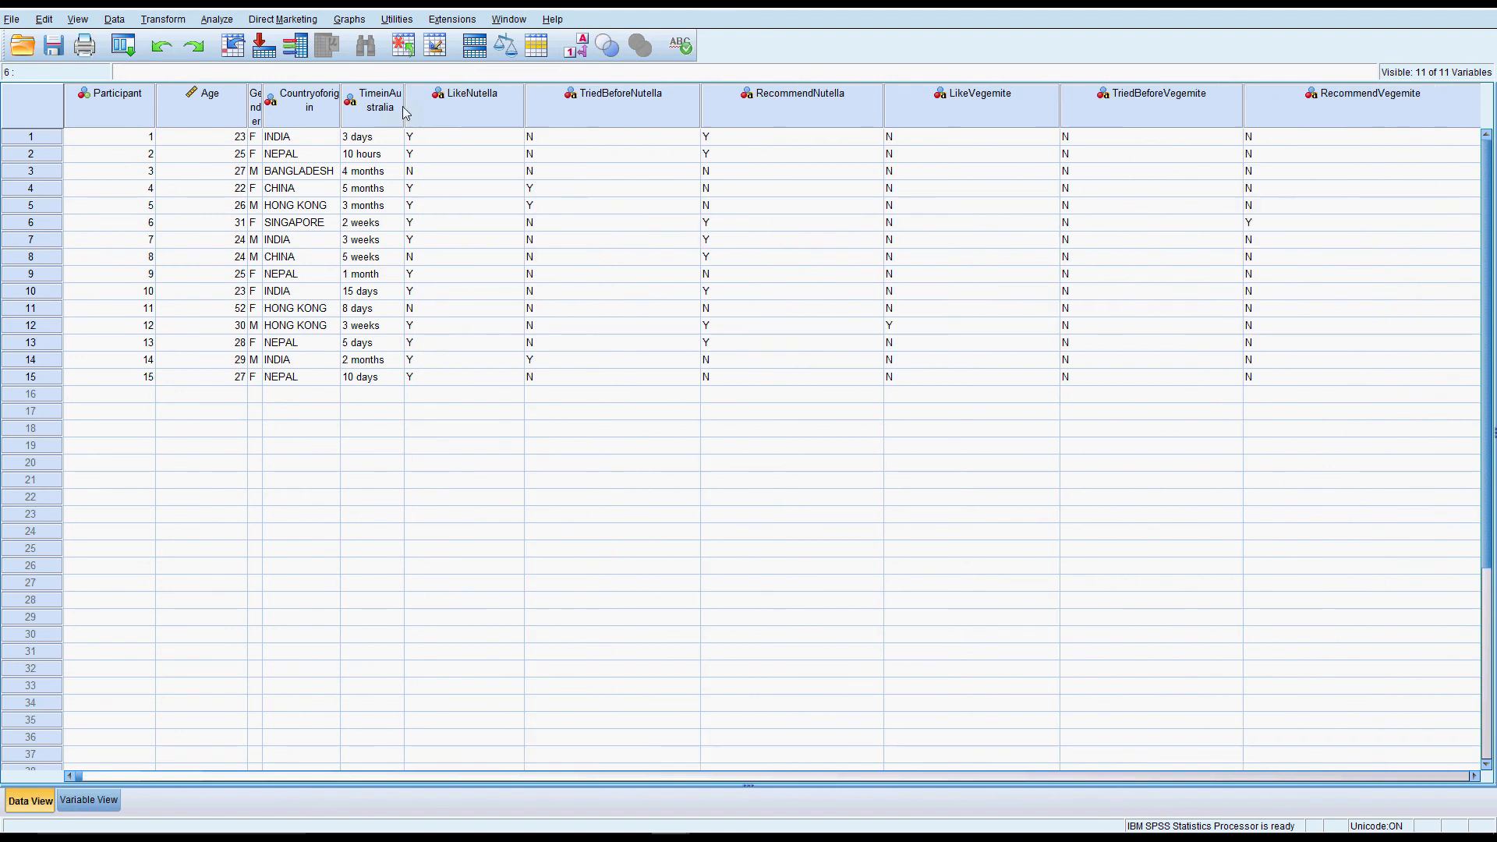
# Widen the TimeinAustralia, Countryoforigin and Gender columns to fit each variable name on one line
pyautogui.moveTo(404, 112); pyautogui.dragTo(516, 112)
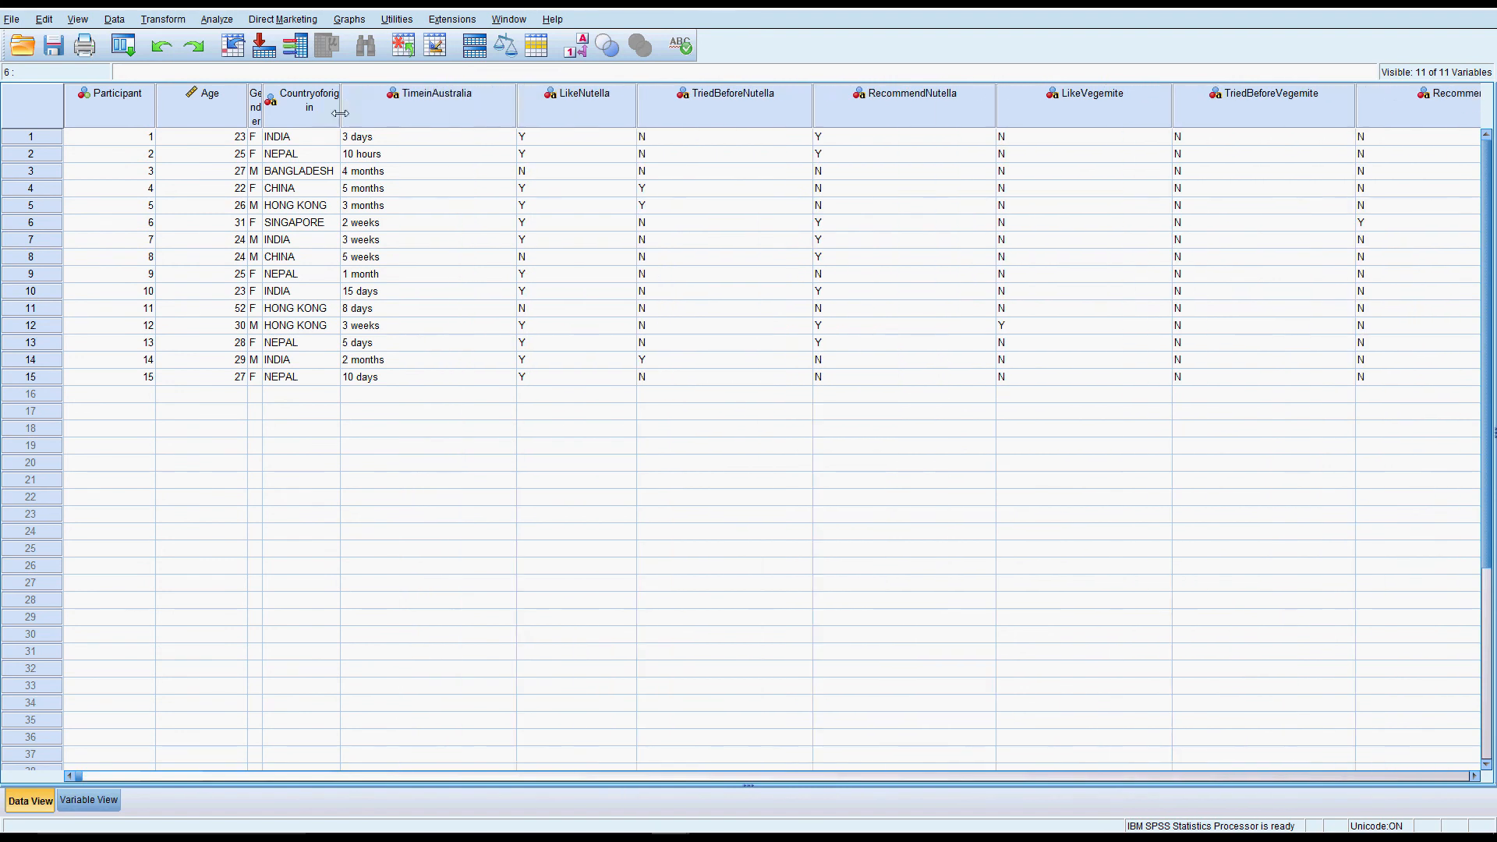
pyautogui.click(336, 114)
pyautogui.moveTo(341, 114); pyautogui.dragTo(459, 114)
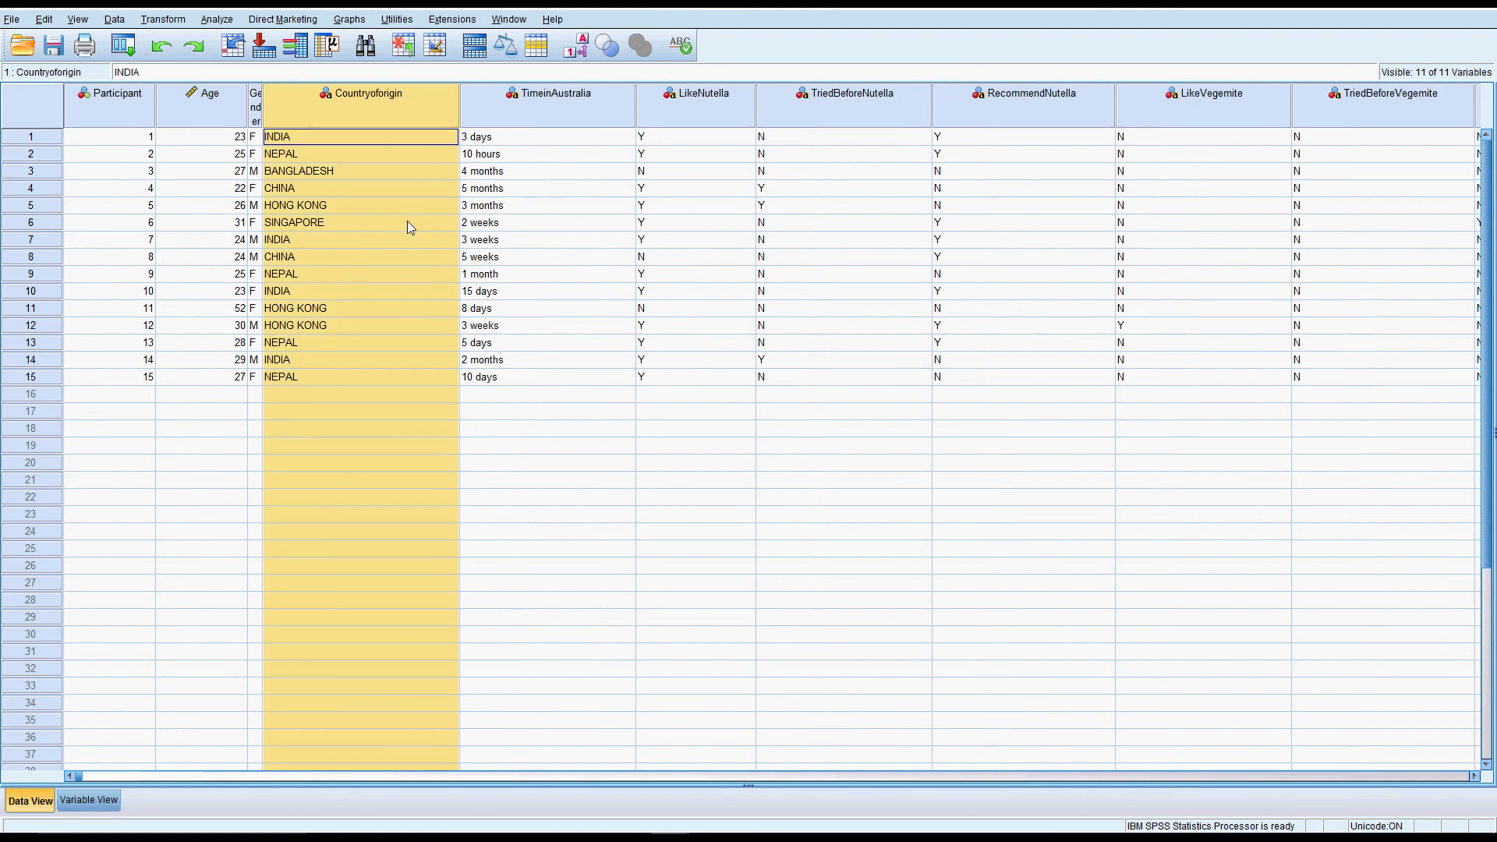
pyautogui.click(360, 428)
pyautogui.moveTo(262, 111); pyautogui.dragTo(339, 113)
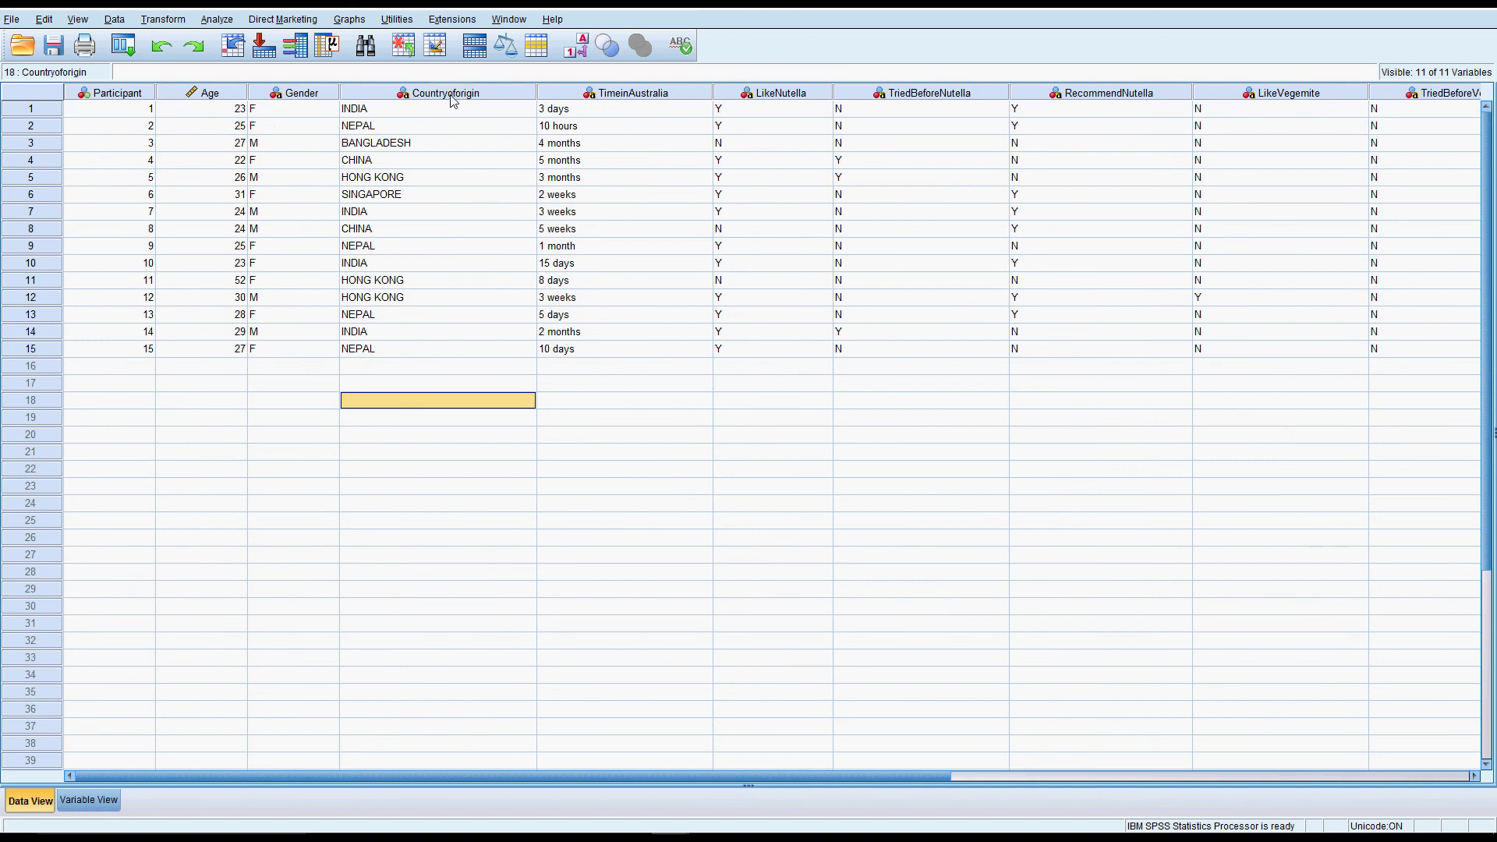
# Show the variable definitions and widen the Name and Type columns to fit the full variable names
pyautogui.moveTo(455, 100)
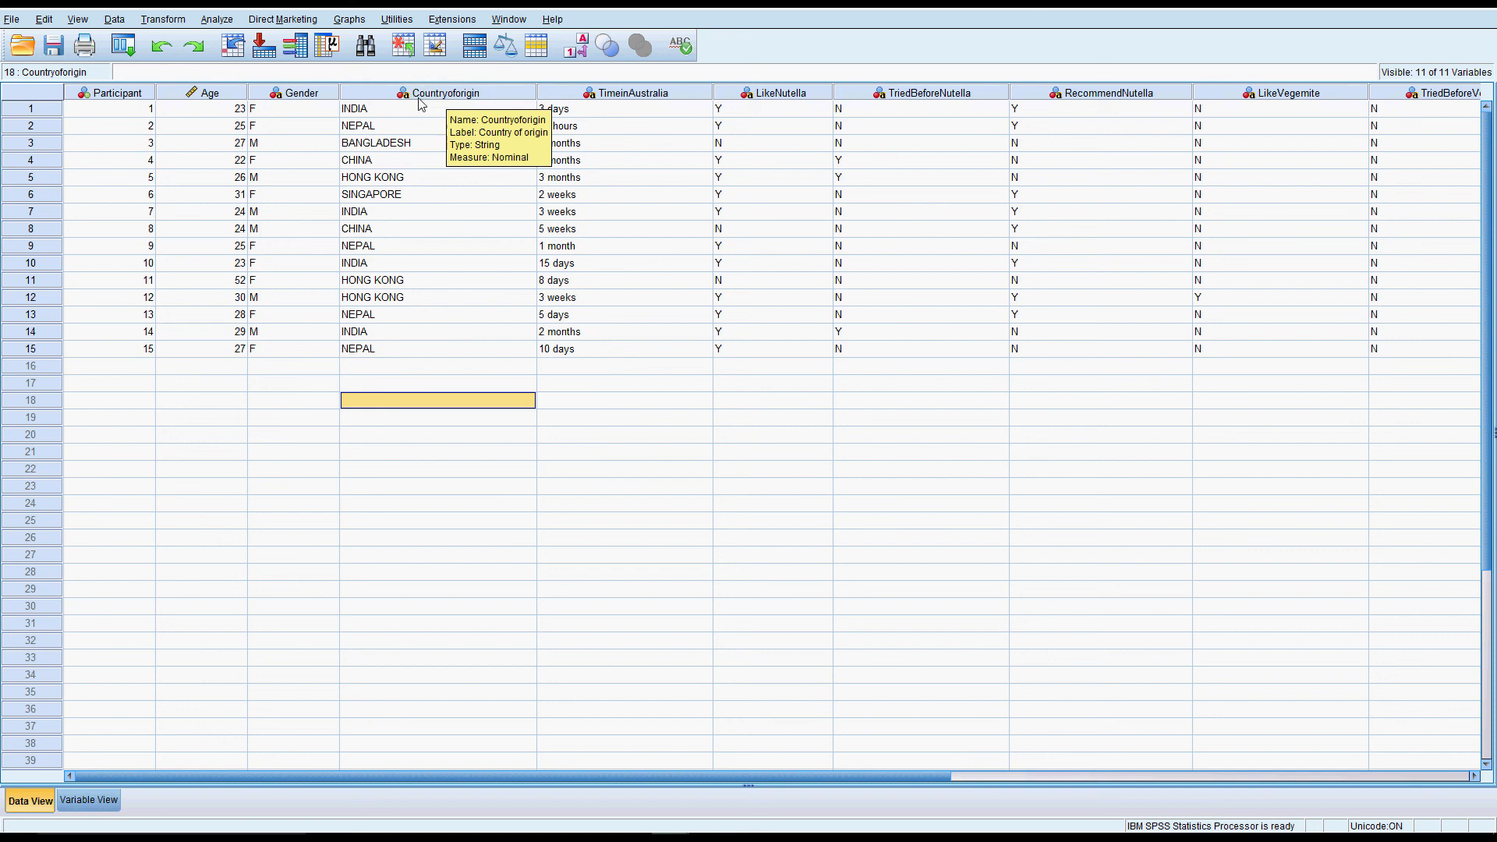
pyautogui.click(485, 94)
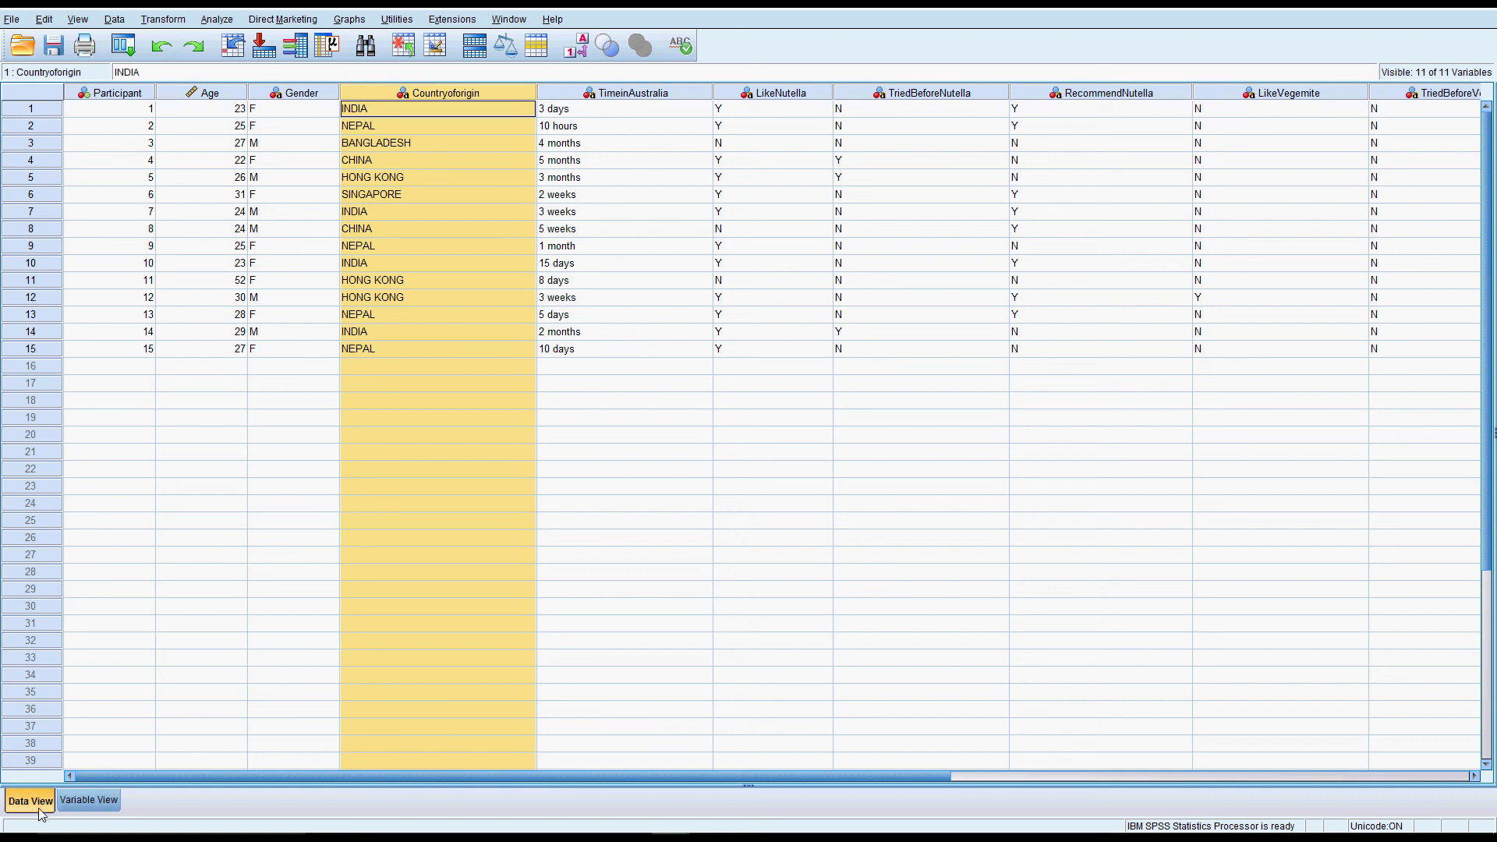
pyautogui.click(88, 799)
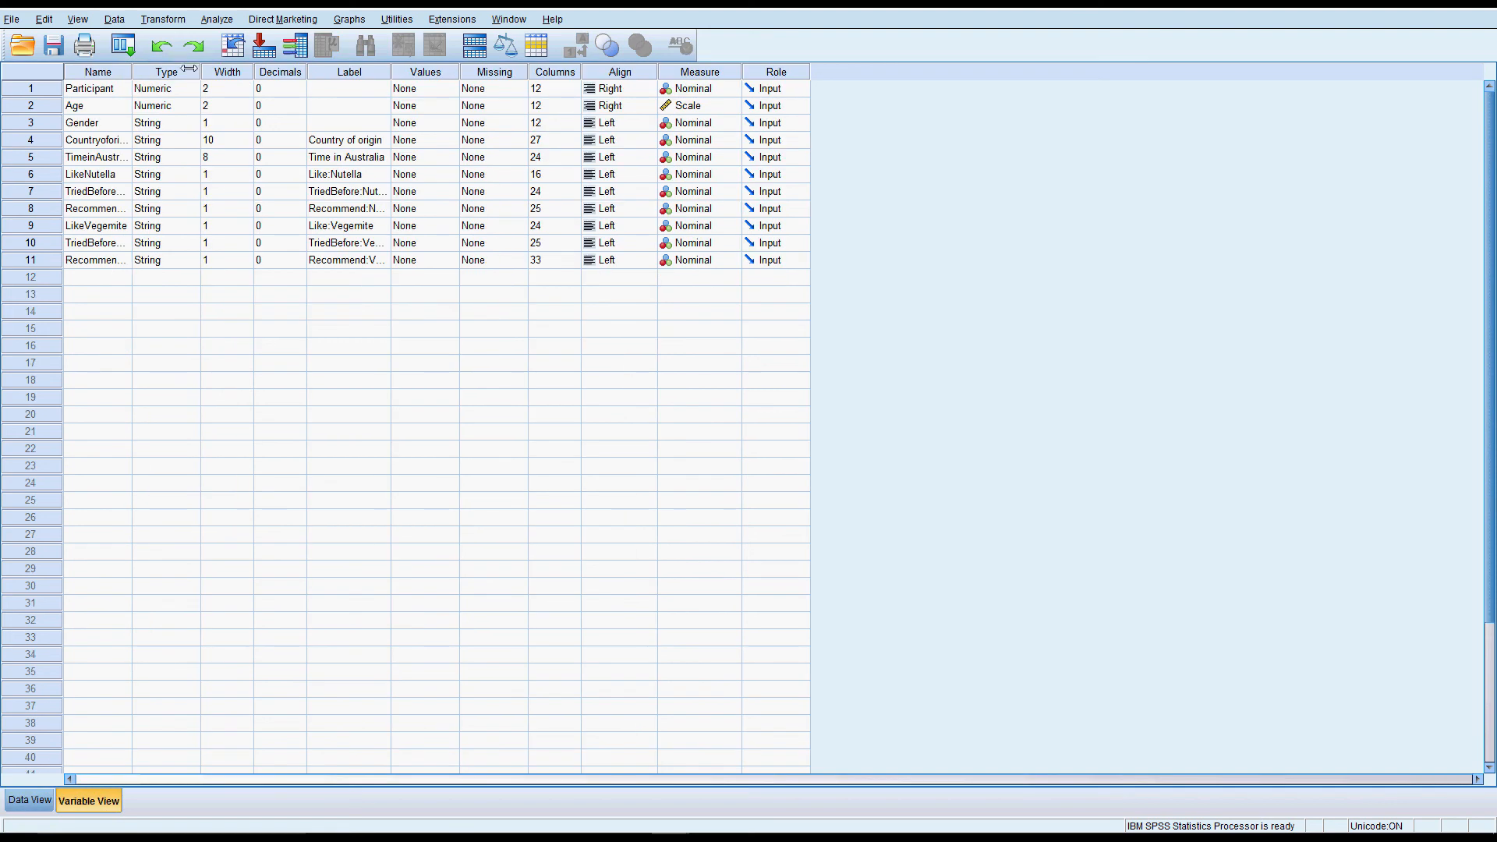
pyautogui.moveTo(132, 71); pyautogui.dragTo(349, 73)
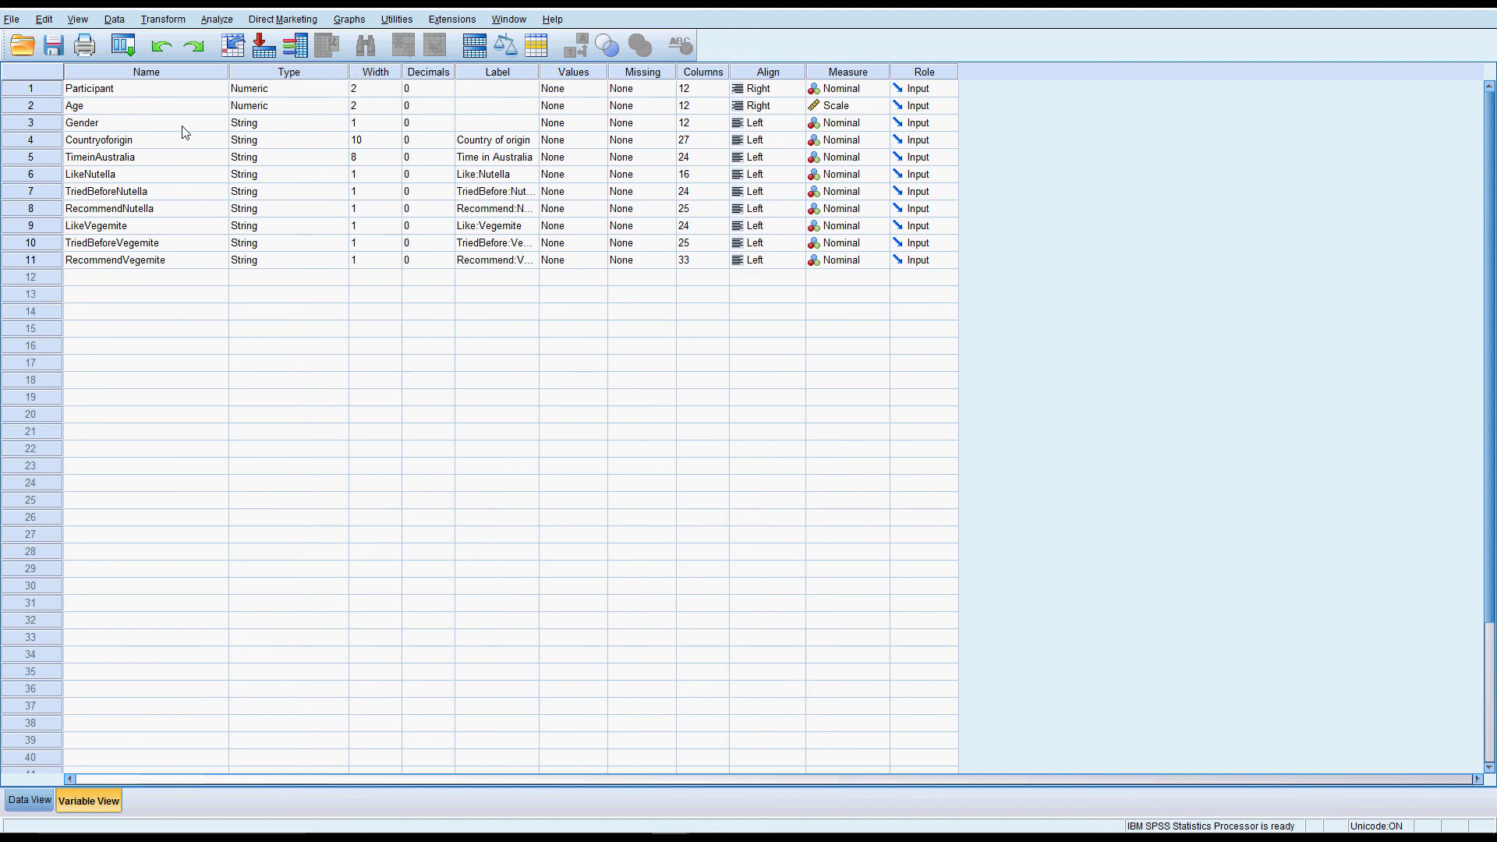
# Check the variable type settings of Gender and keep it as String
pyautogui.click(297, 127)
pyautogui.click(338, 123)
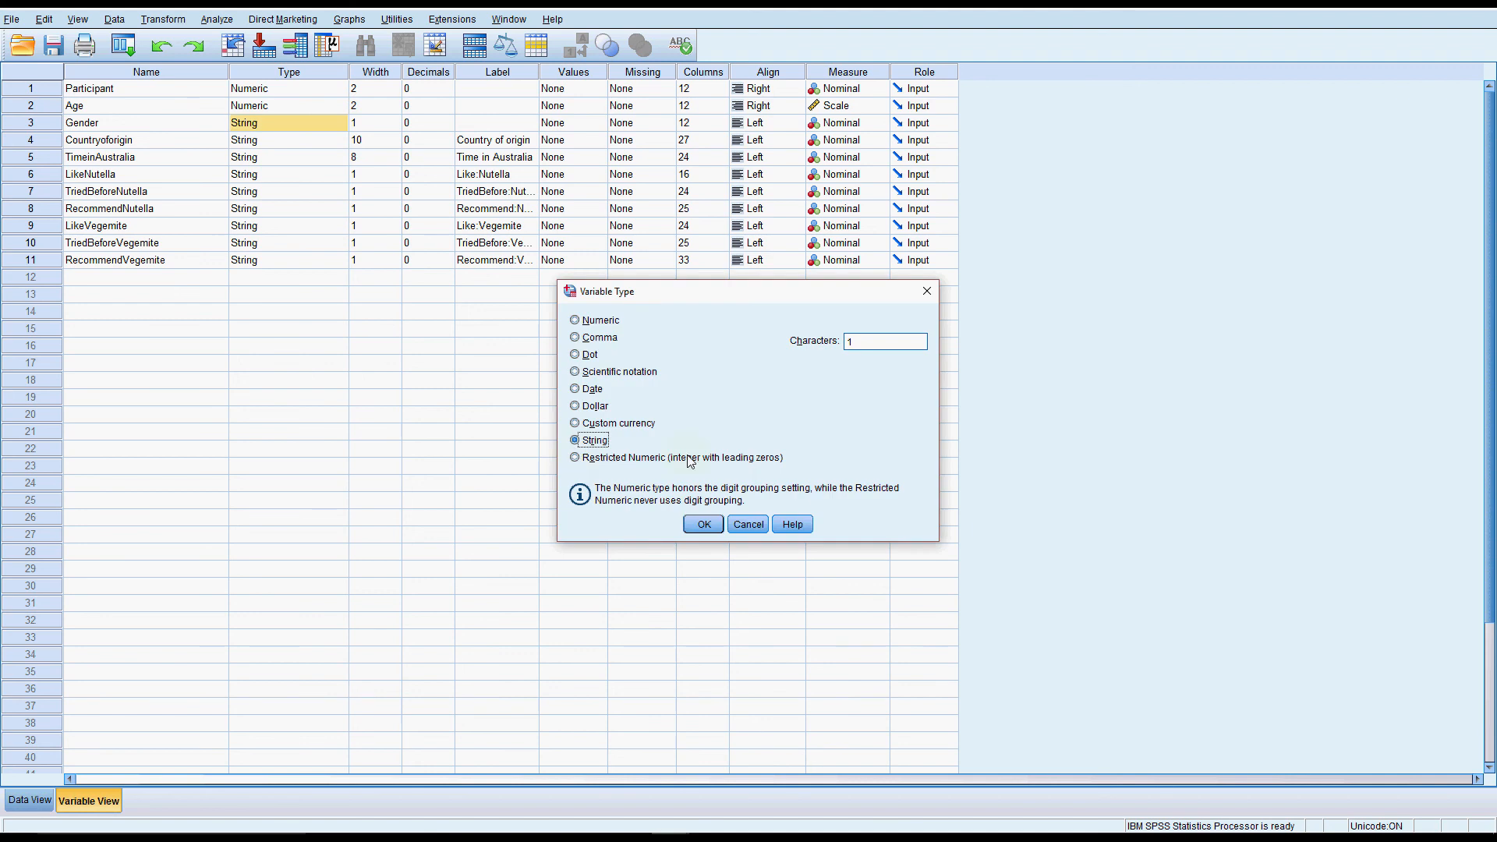
pyautogui.click(703, 523)
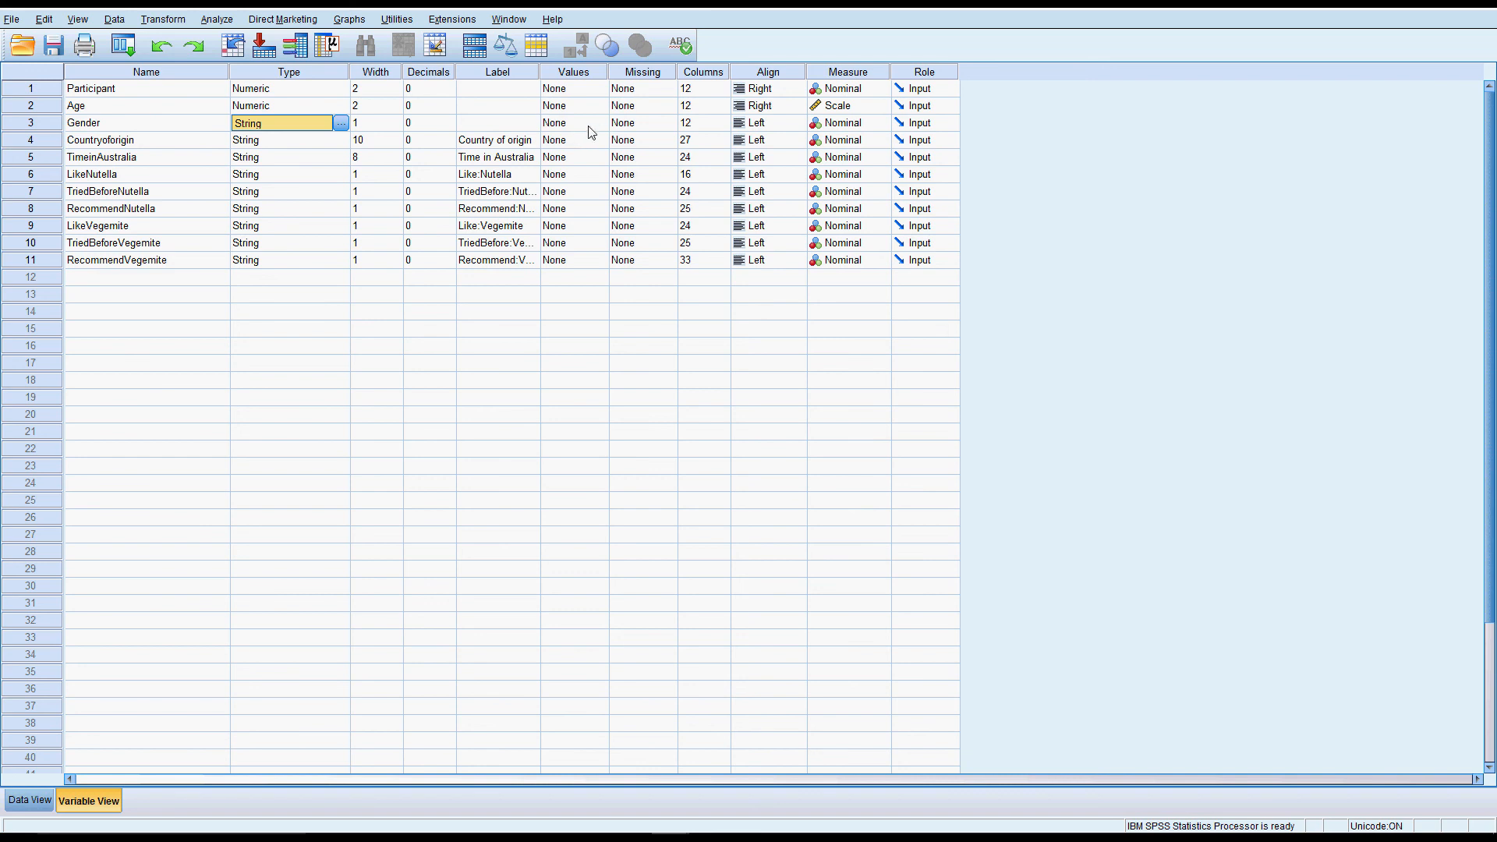
# Define the value labels F = Female and M = Male for Gender, and widen the Label column to fit the full labels
pyautogui.click(590, 127)
pyautogui.click(601, 123)
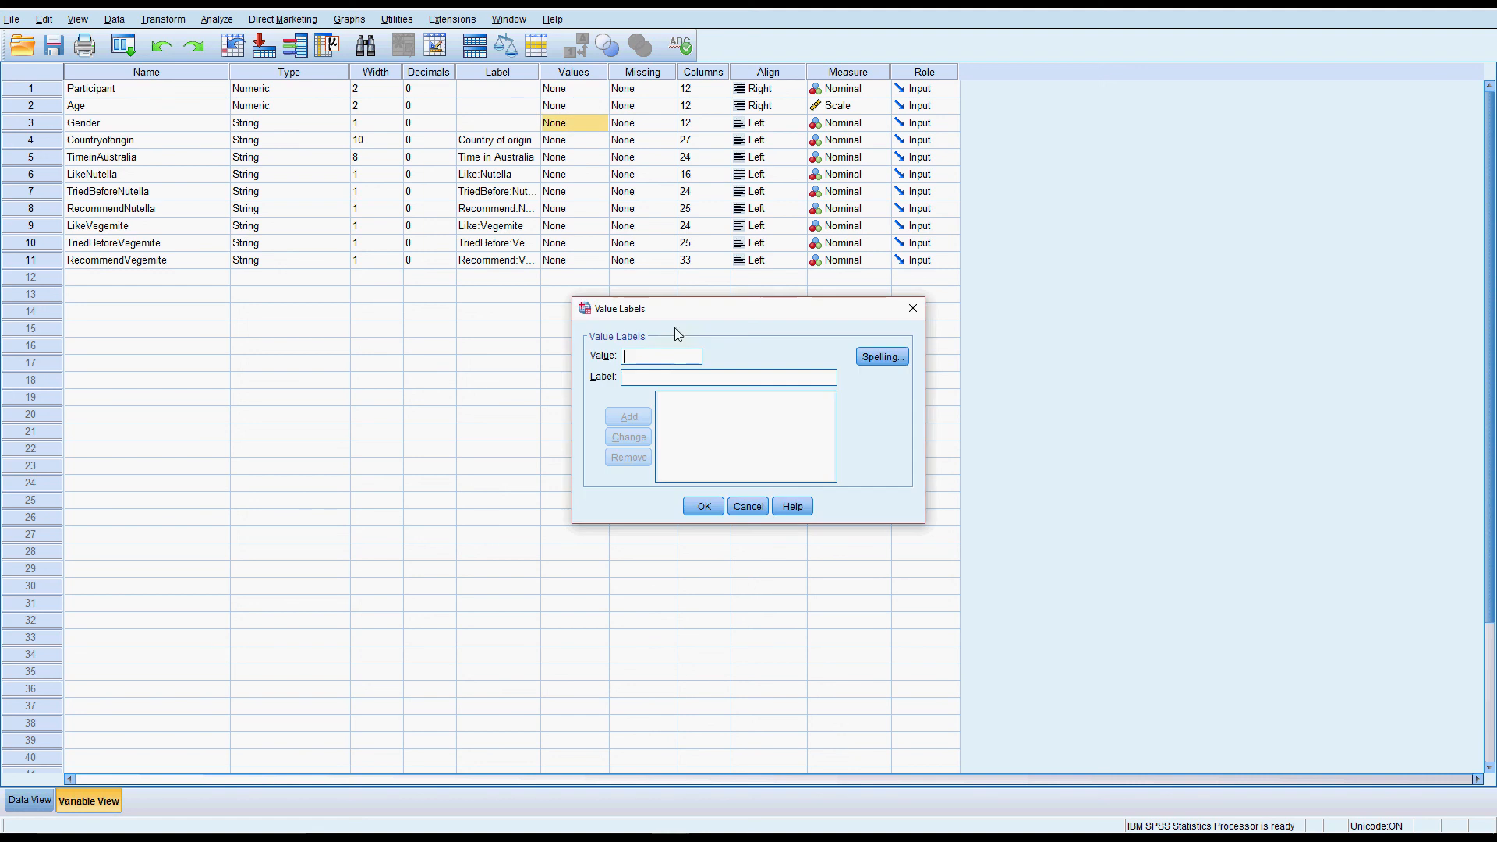
pyautogui.write('F')
pyautogui.click(653, 378)
pyautogui.write('Female')
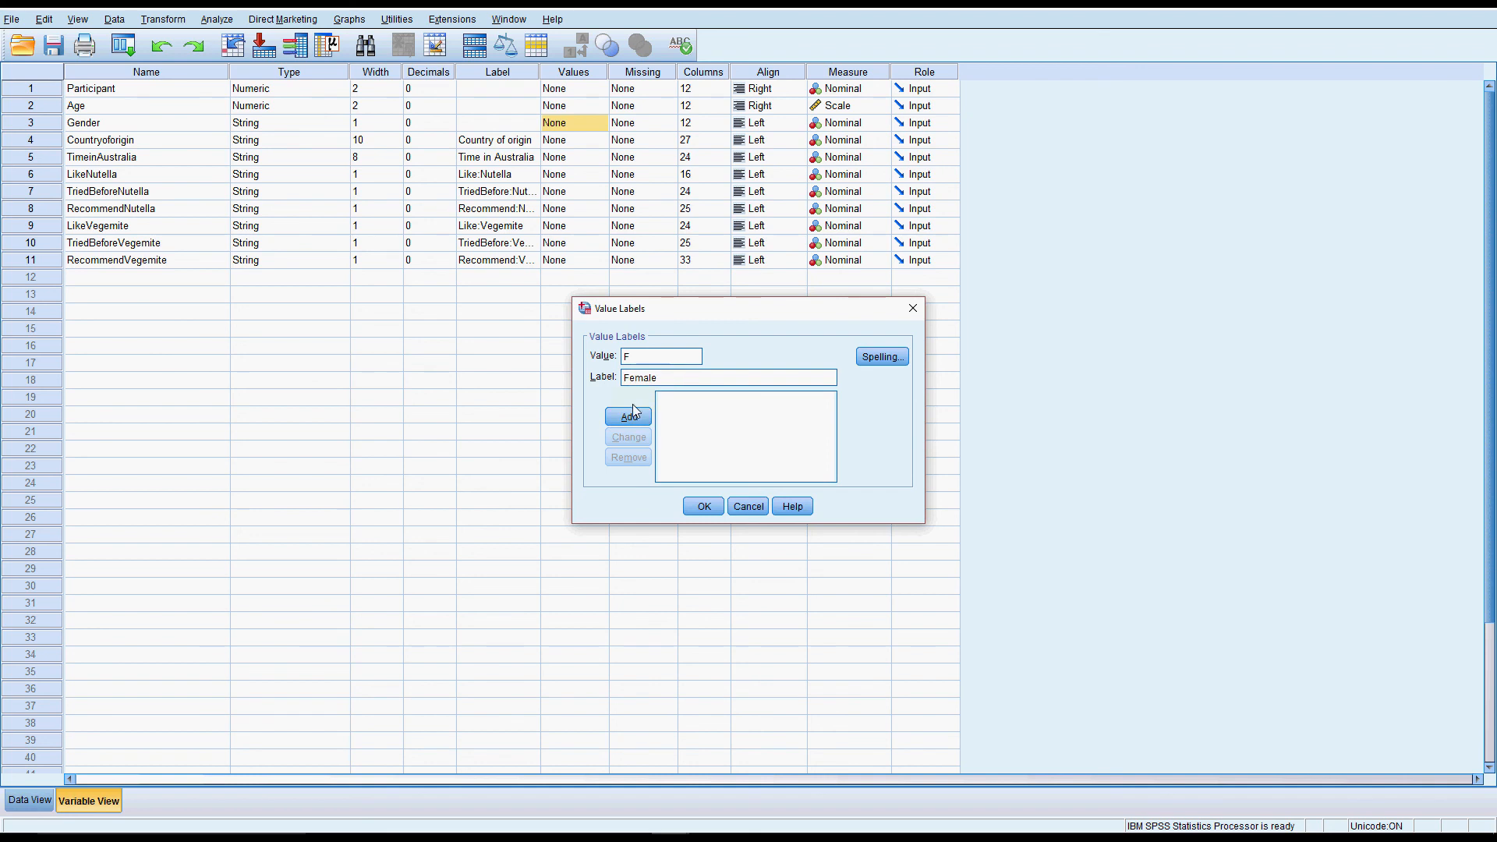
pyautogui.click(631, 415)
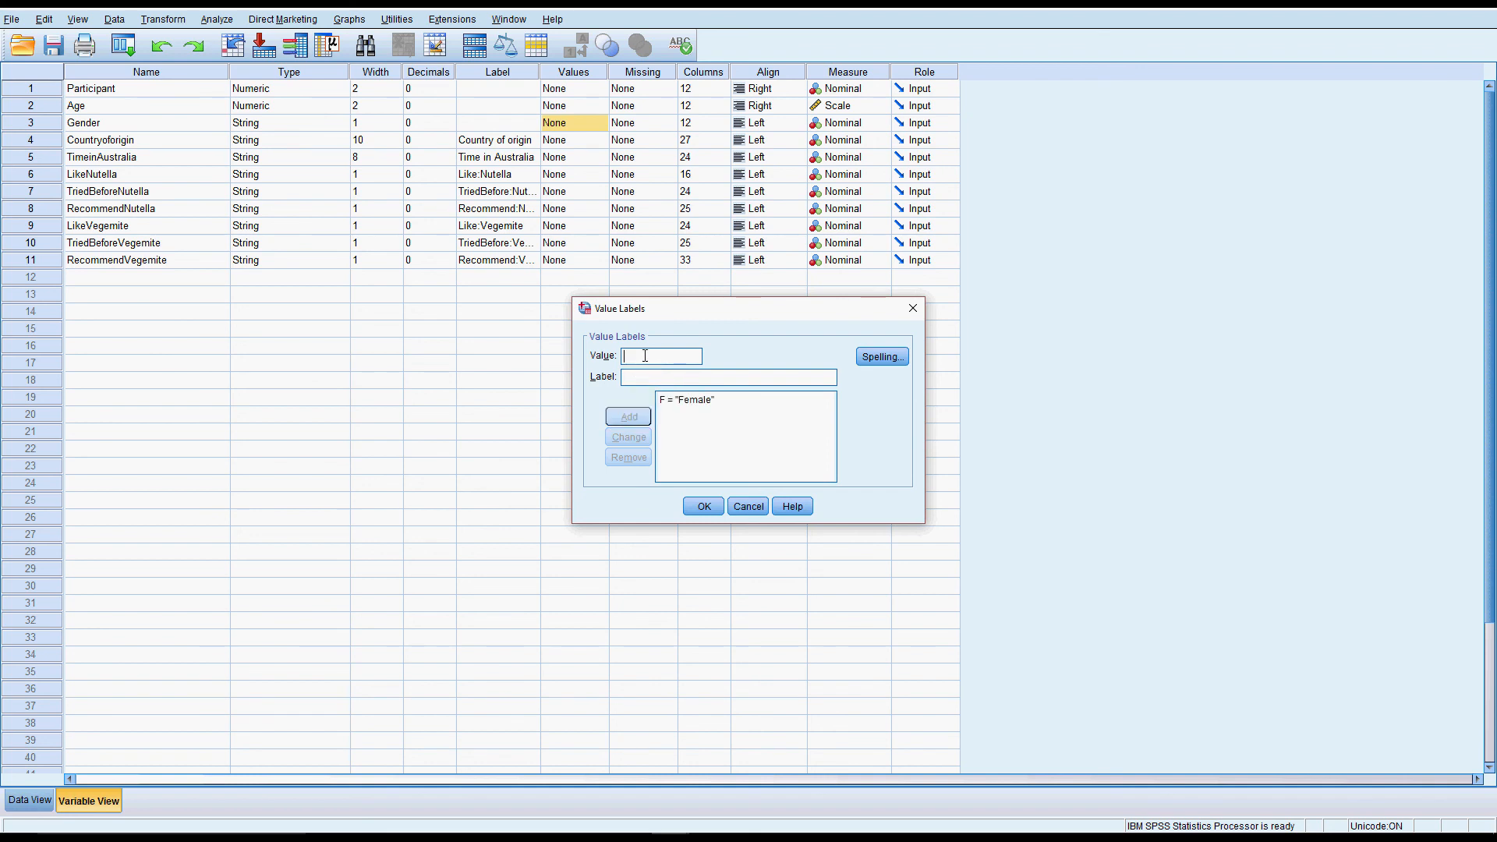
pyautogui.write('M')
pyautogui.click(661, 381)
pyautogui.write('Mal')
pyautogui.click(644, 418)
pyautogui.click(704, 507)
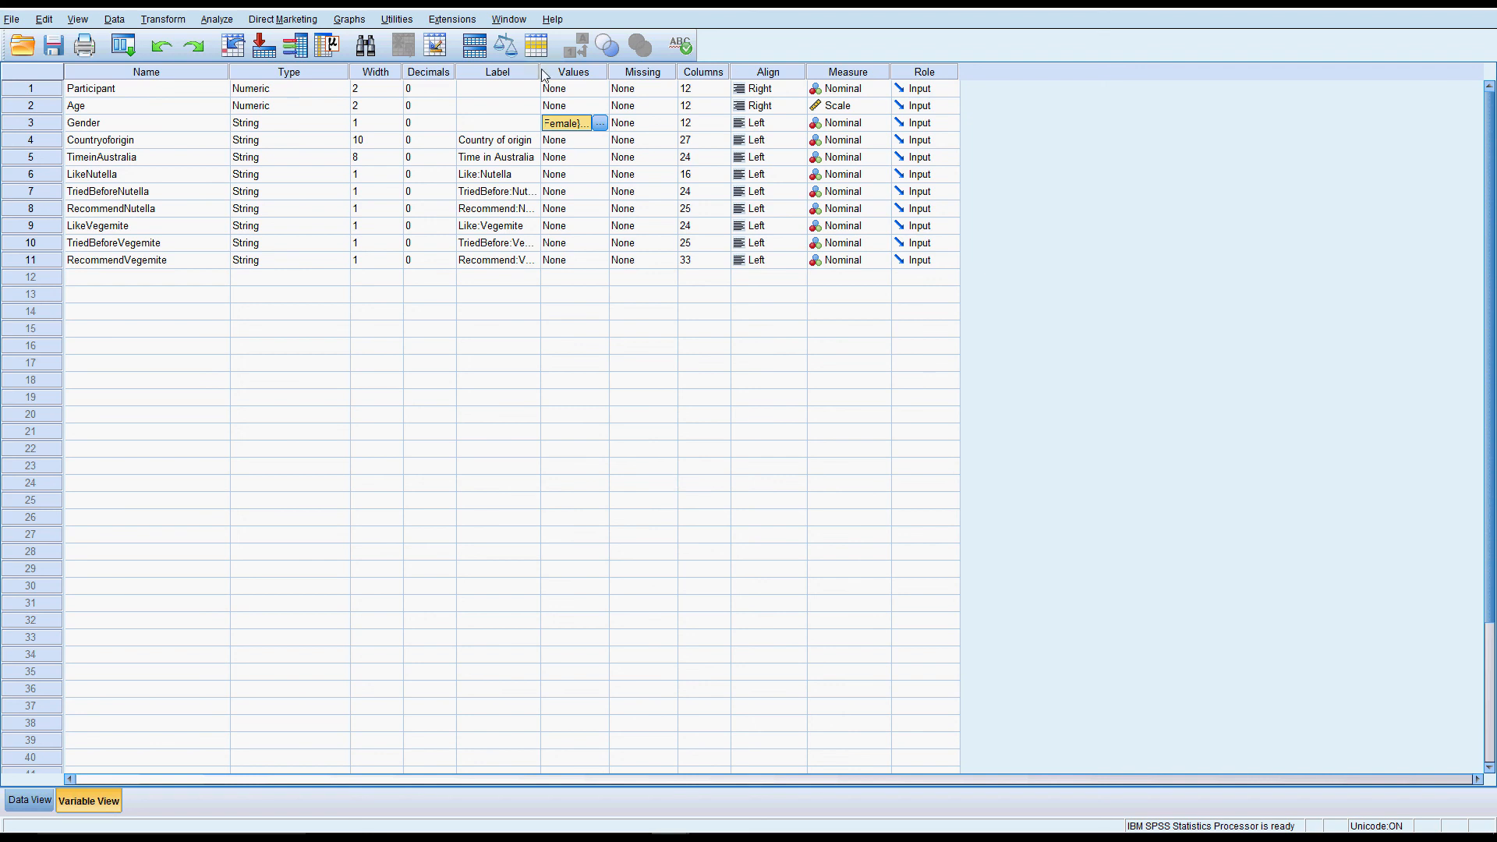
pyautogui.moveTo(541, 72); pyautogui.dragTo(638, 72)
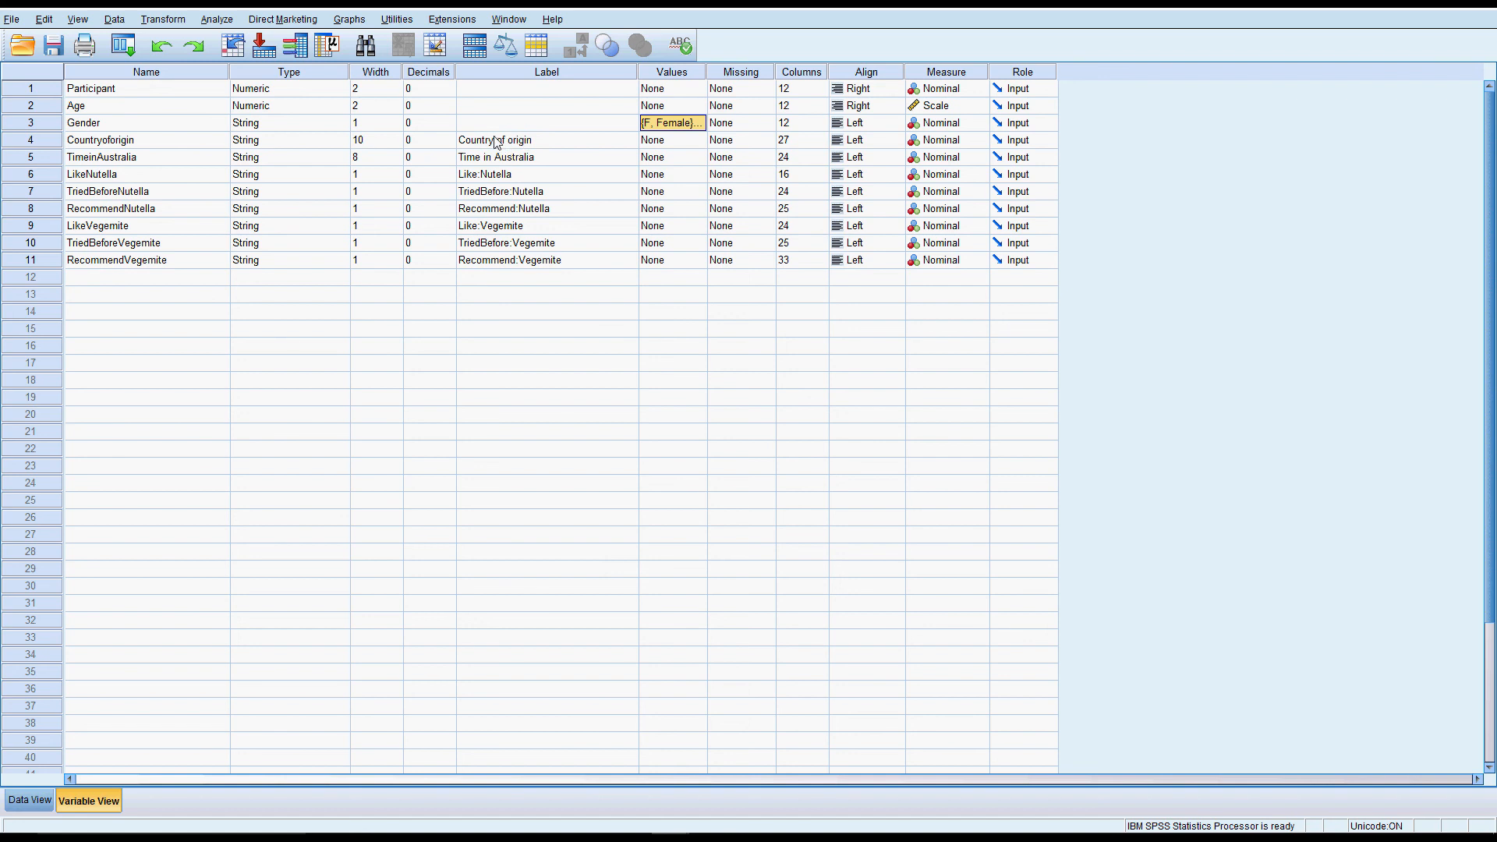
# Create a pie chart of counts sliced by Gender with Chart Builder and view it in the output
pyautogui.click(351, 19)
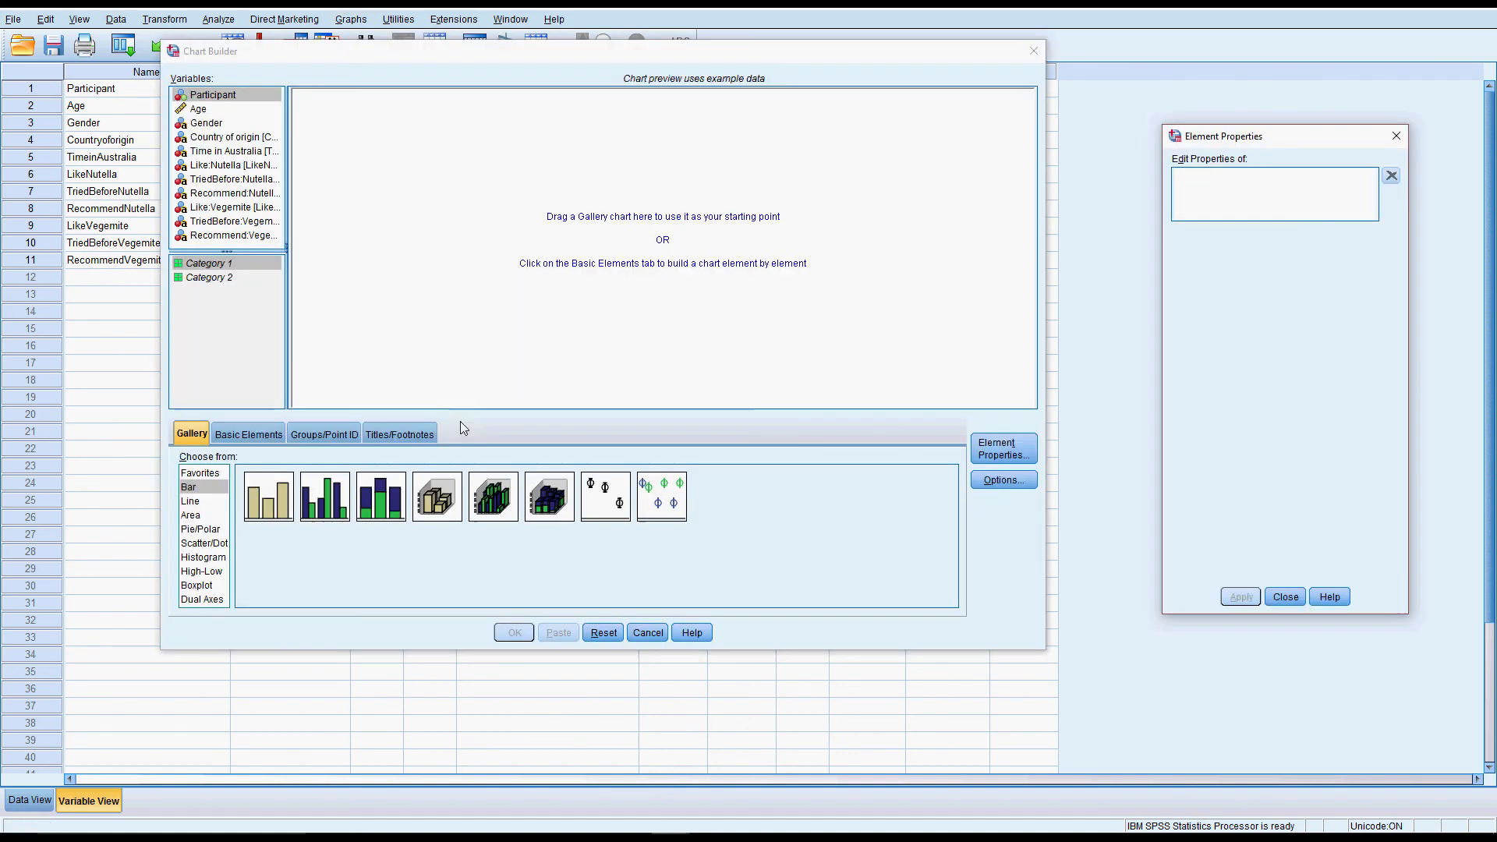
pyautogui.click(200, 528)
pyautogui.moveTo(269, 496); pyautogui.dragTo(446, 303)
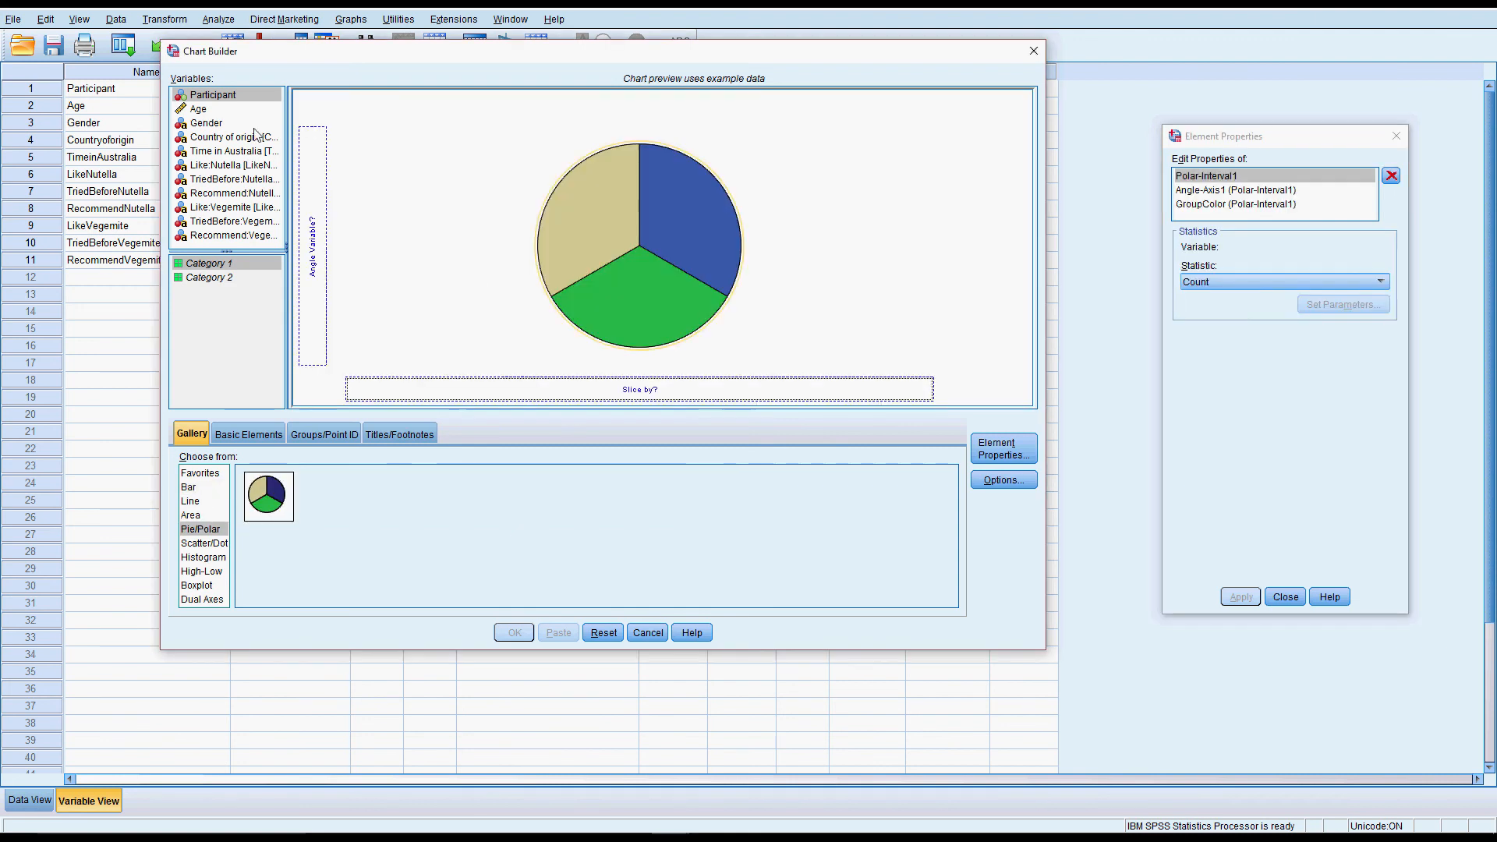
pyautogui.moveTo(207, 123); pyautogui.dragTo(452, 394)
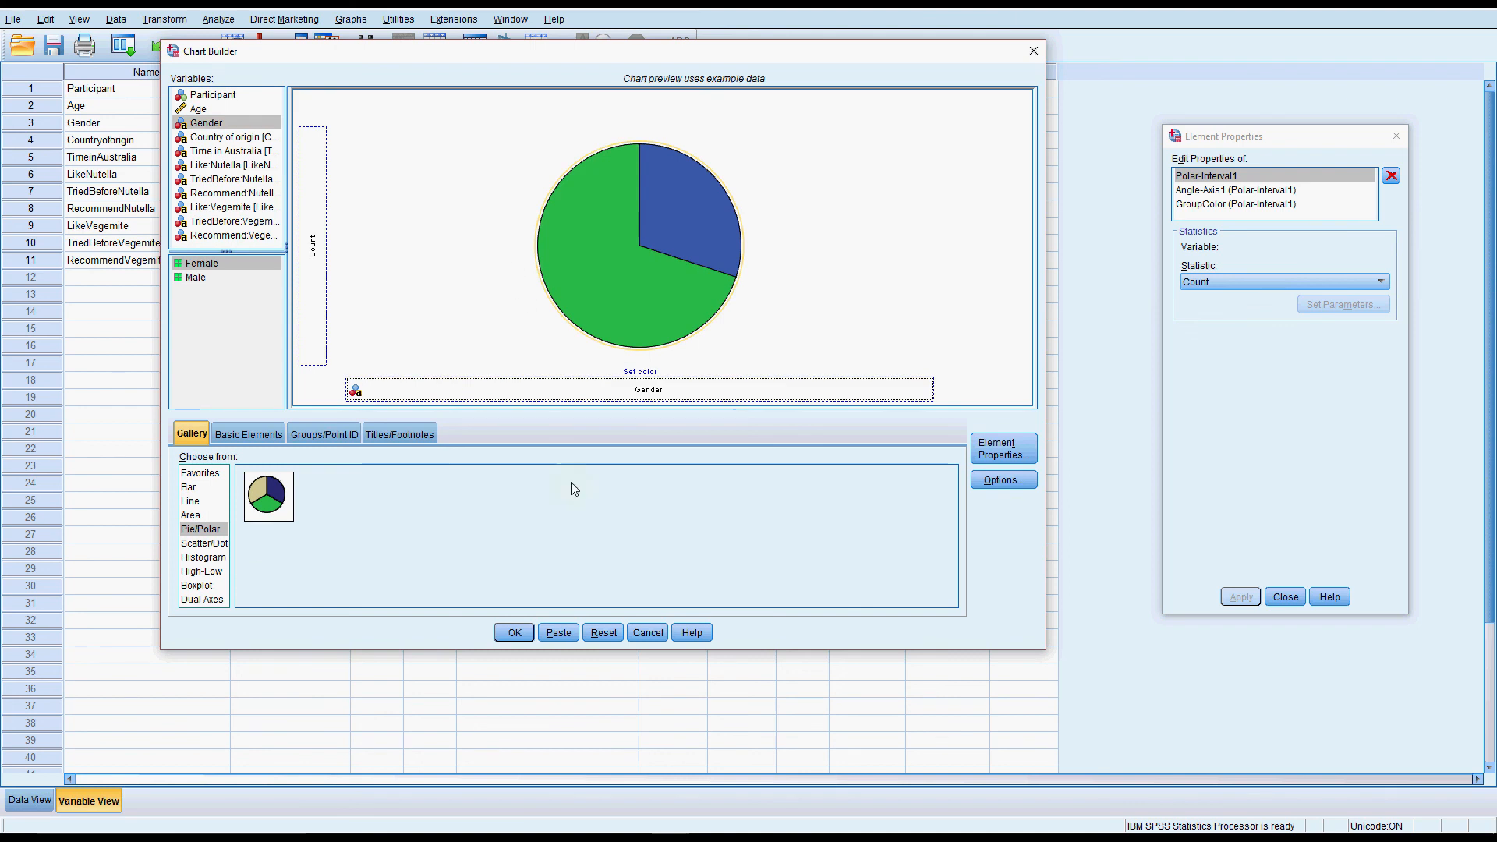
pyautogui.click(510, 623)
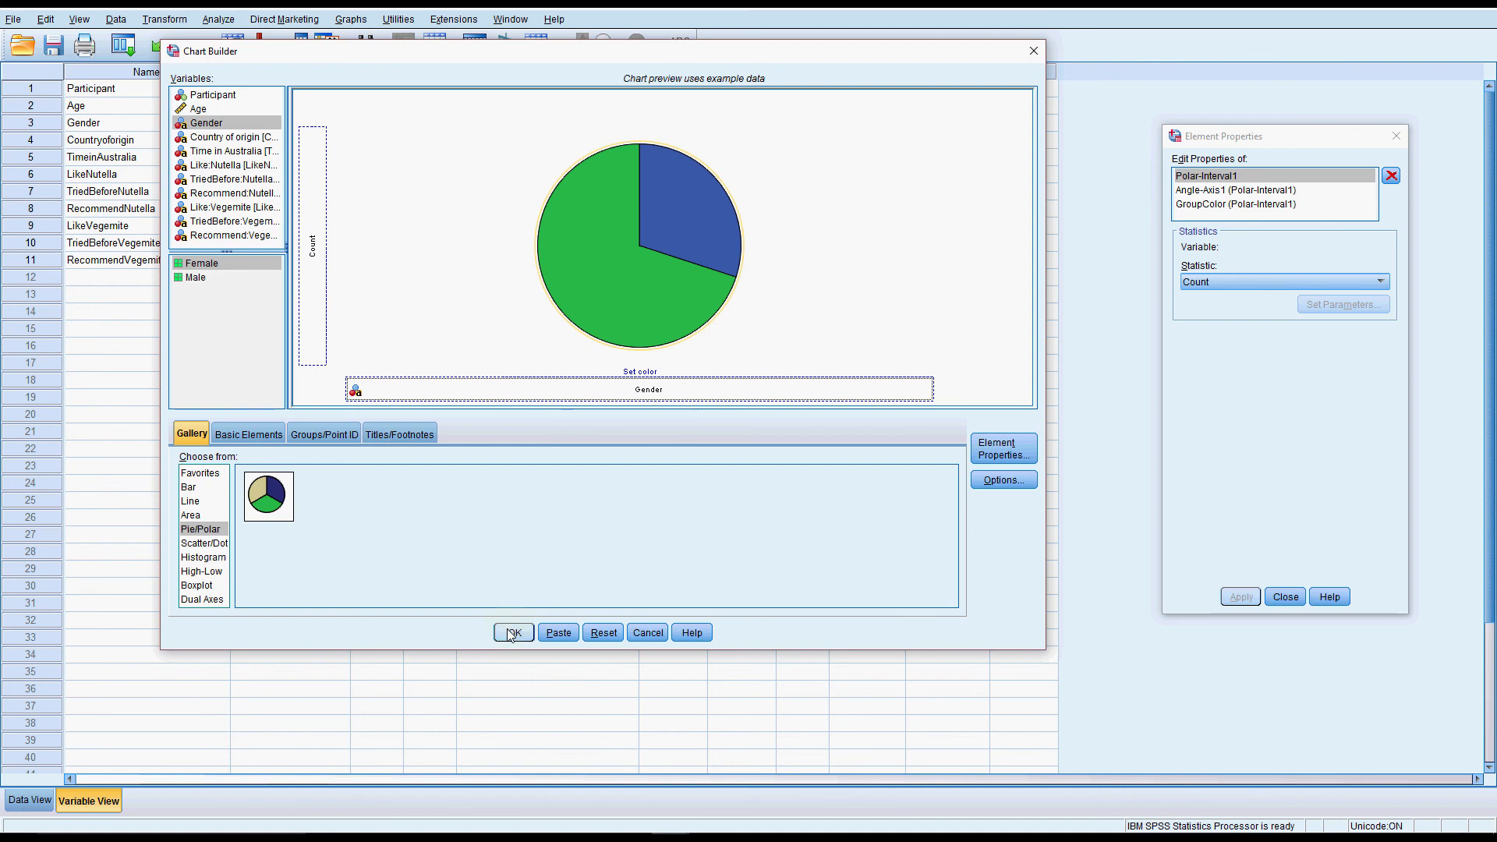
pyautogui.scroll(-3, 686, 470)
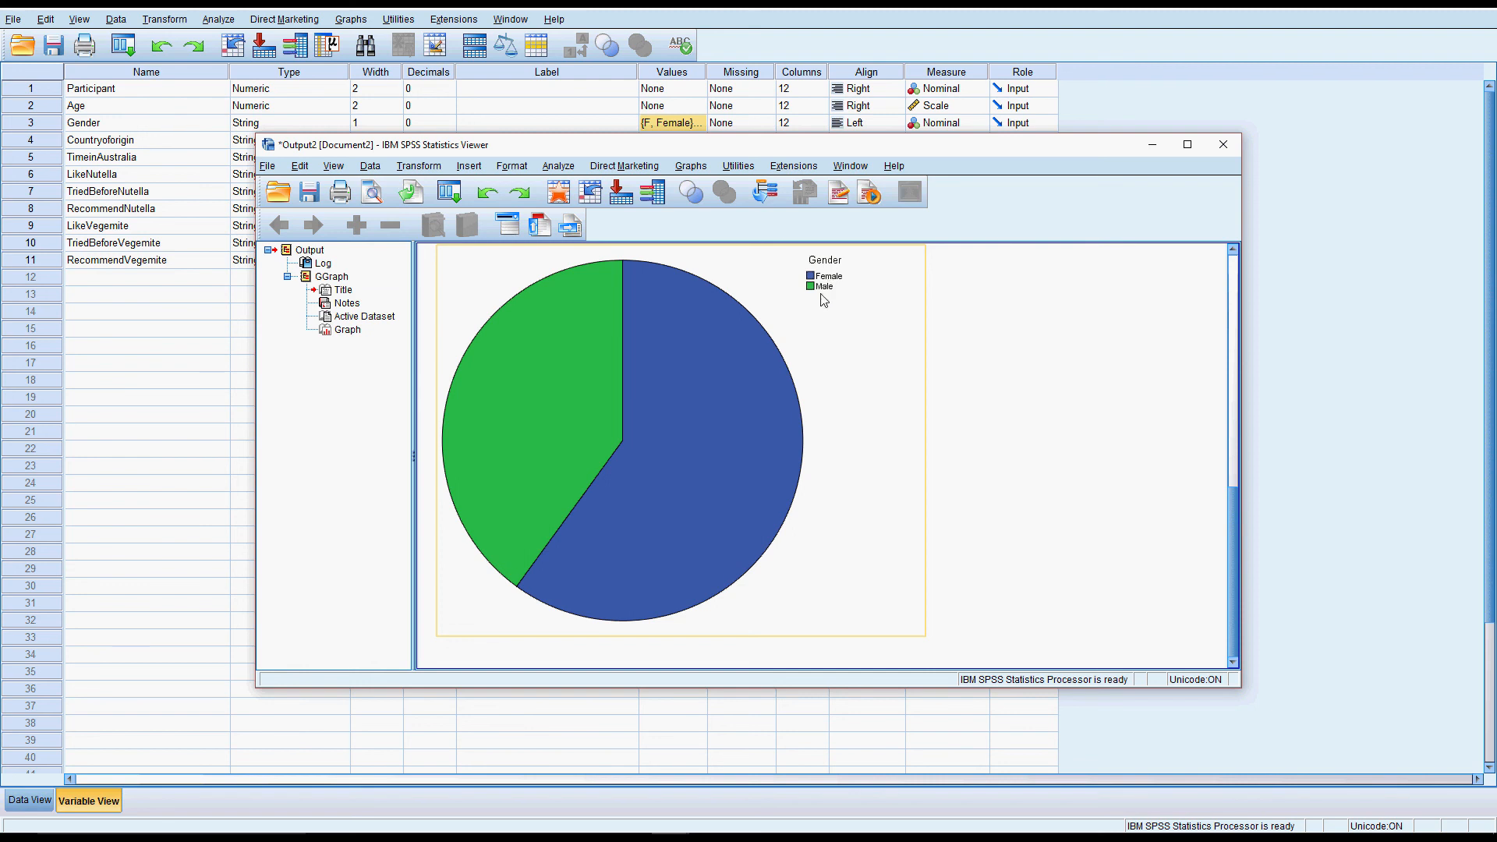
# Reset Chart Builder and create a simple bar chart of counts with Country of origin as the category axis
pyautogui.doubleClick(696, 373)
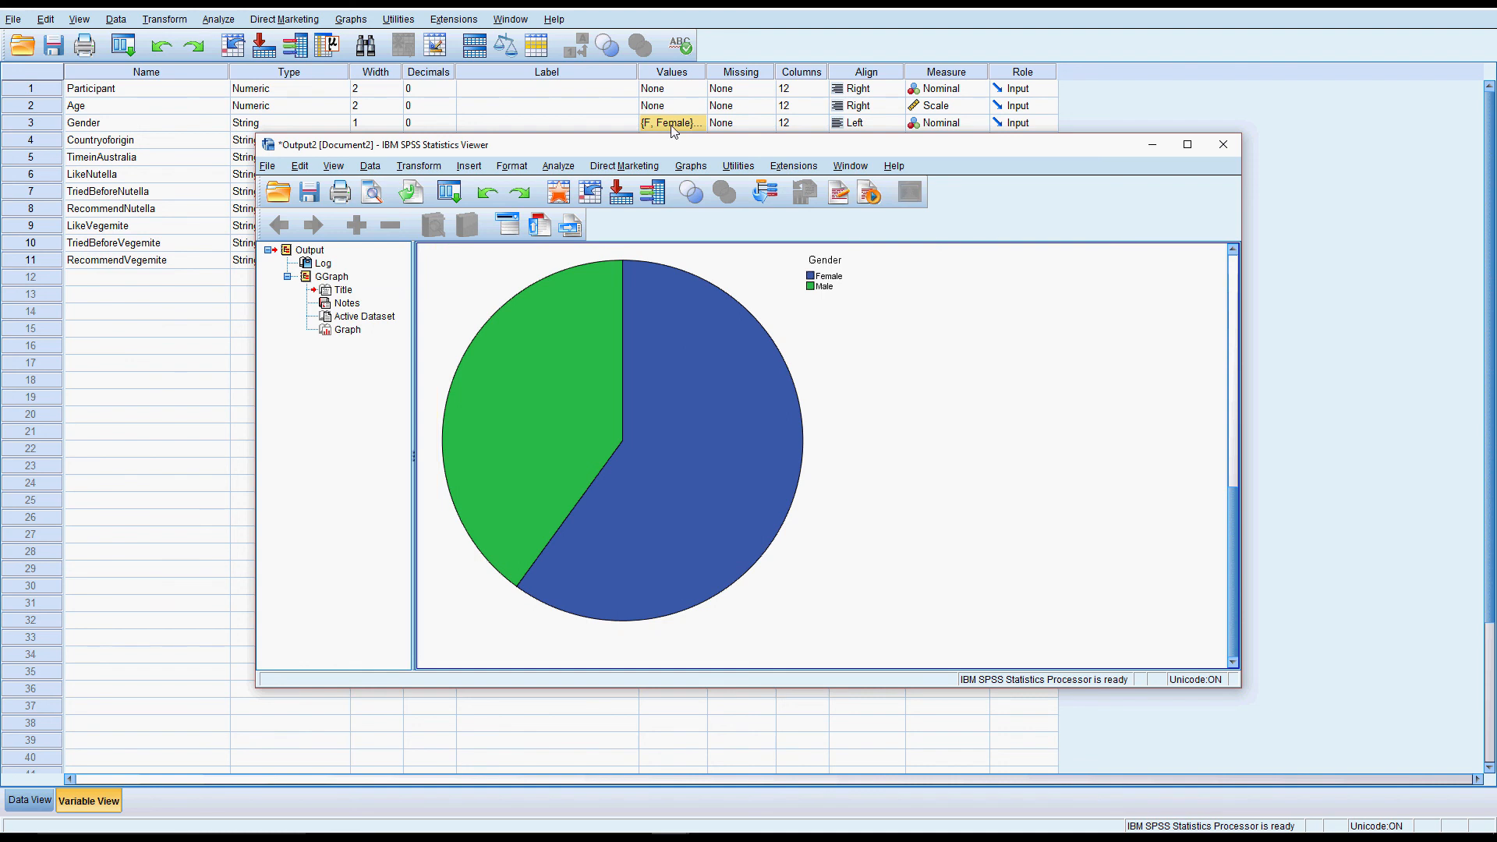
pyautogui.click(689, 167)
pyautogui.click(702, 189)
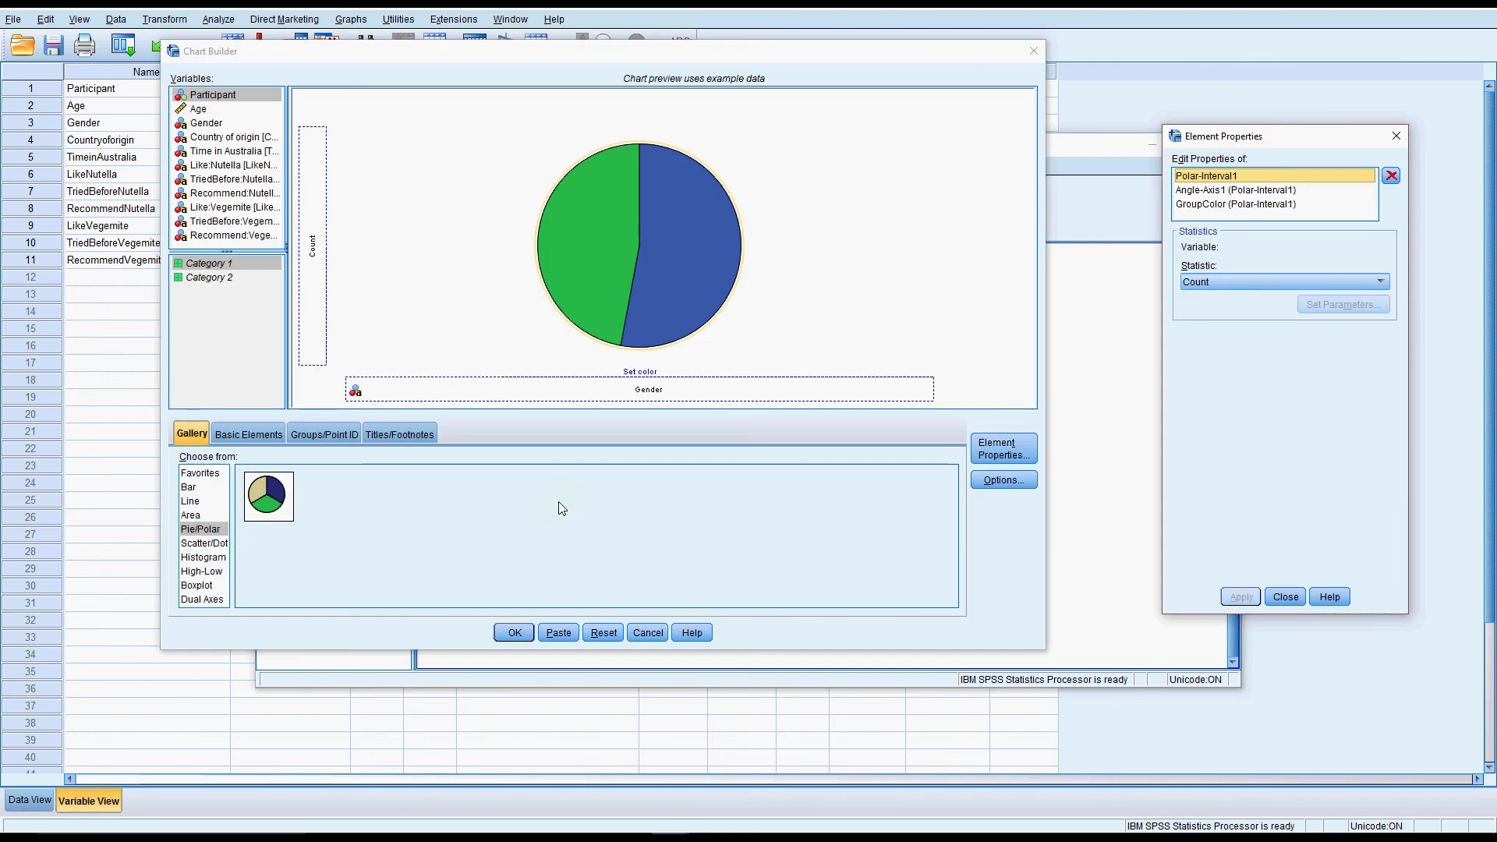
pyautogui.click(191, 488)
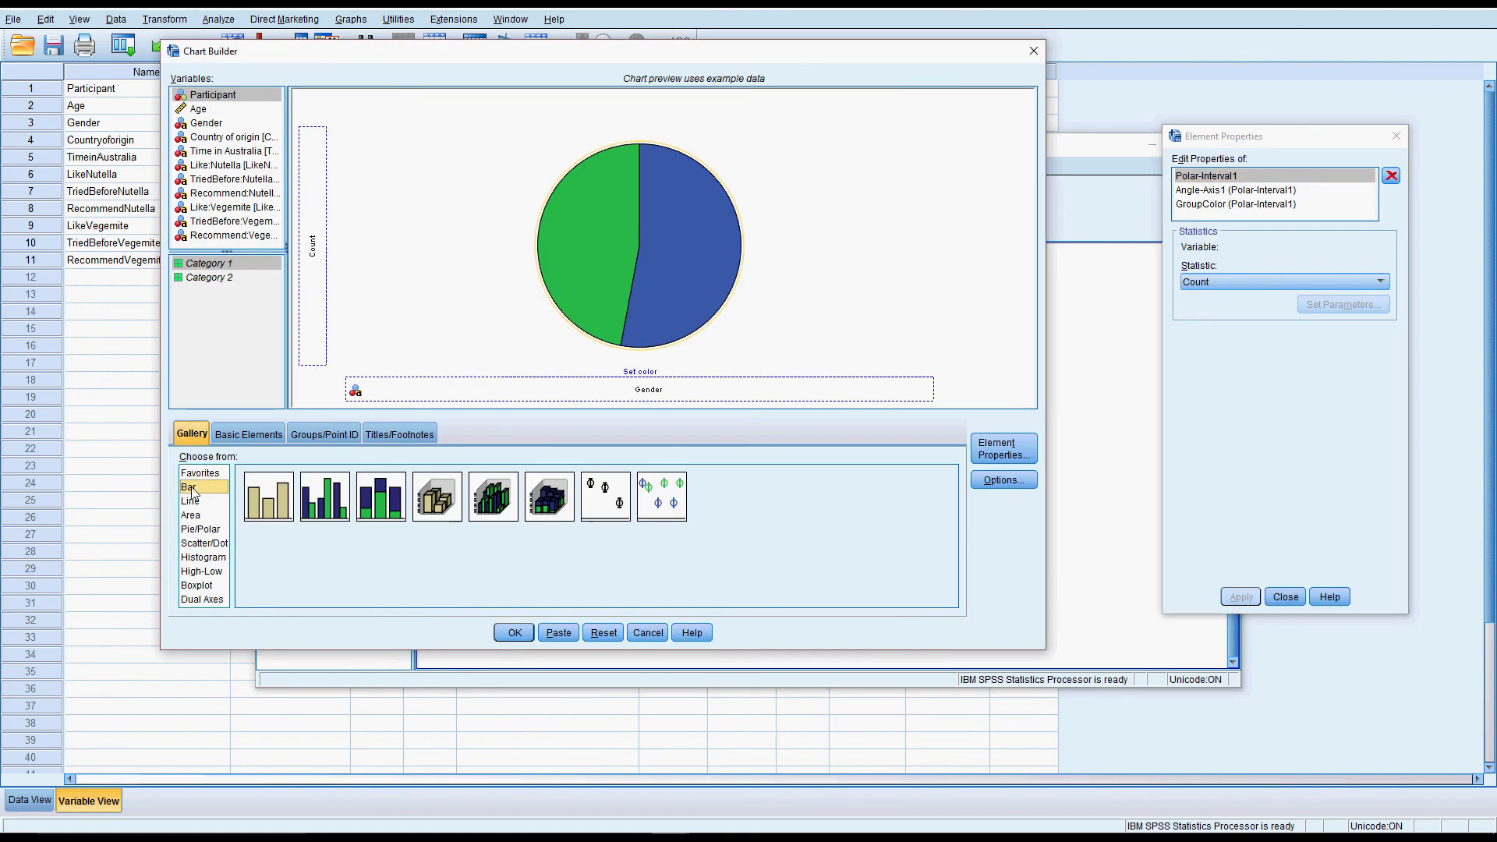
pyautogui.click(603, 632)
pyautogui.moveTo(269, 497); pyautogui.dragTo(614, 248)
pyautogui.moveTo(241, 140); pyautogui.dragTo(441, 386)
pyautogui.click(515, 633)
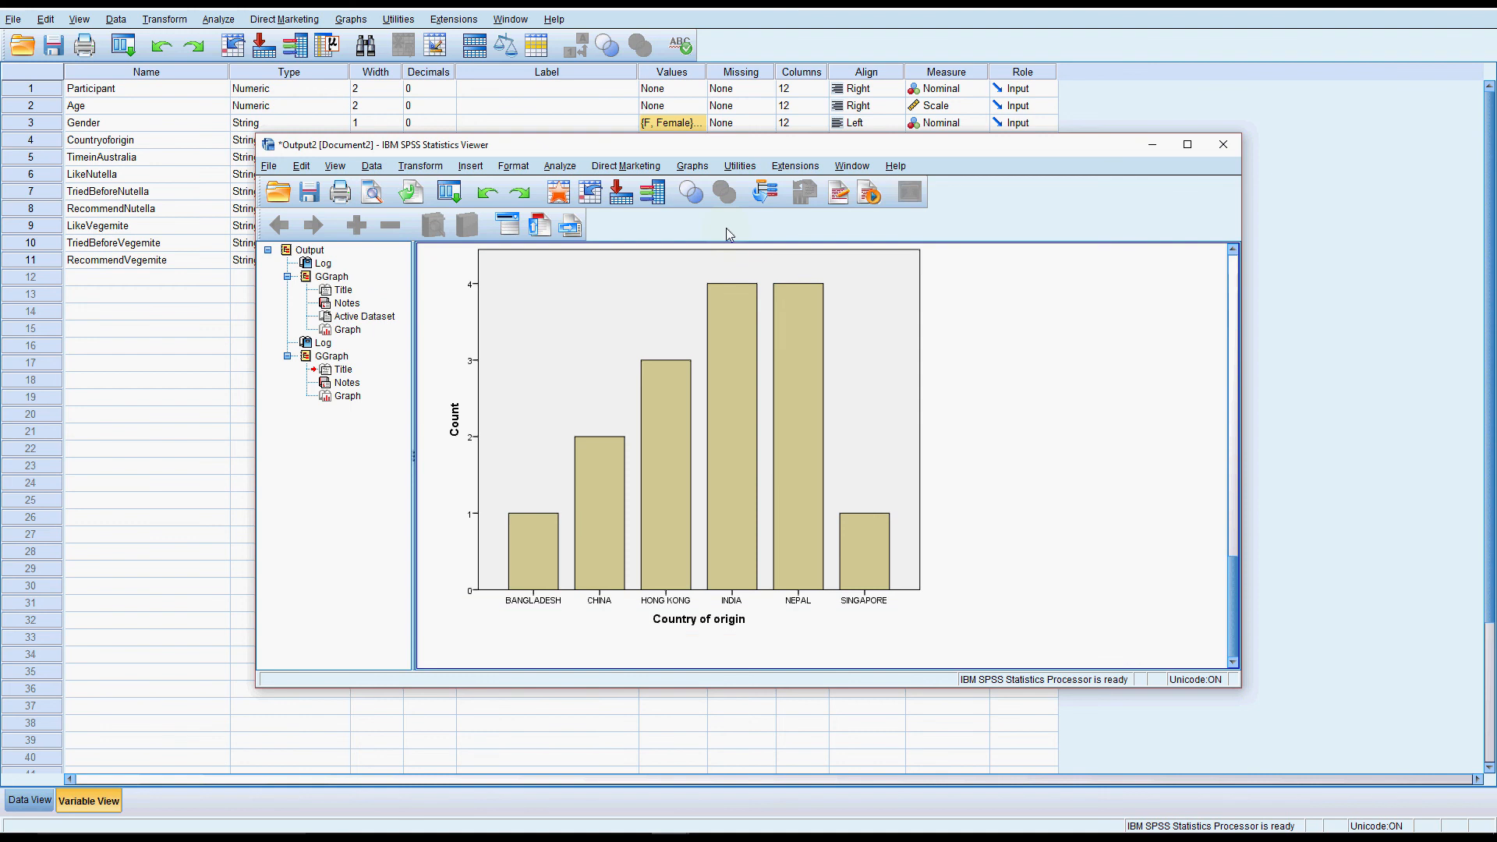
# Reset Chart Builder and create a simple histogram with Age on the horizontal axis
pyautogui.click(692, 165)
pyautogui.click(724, 190)
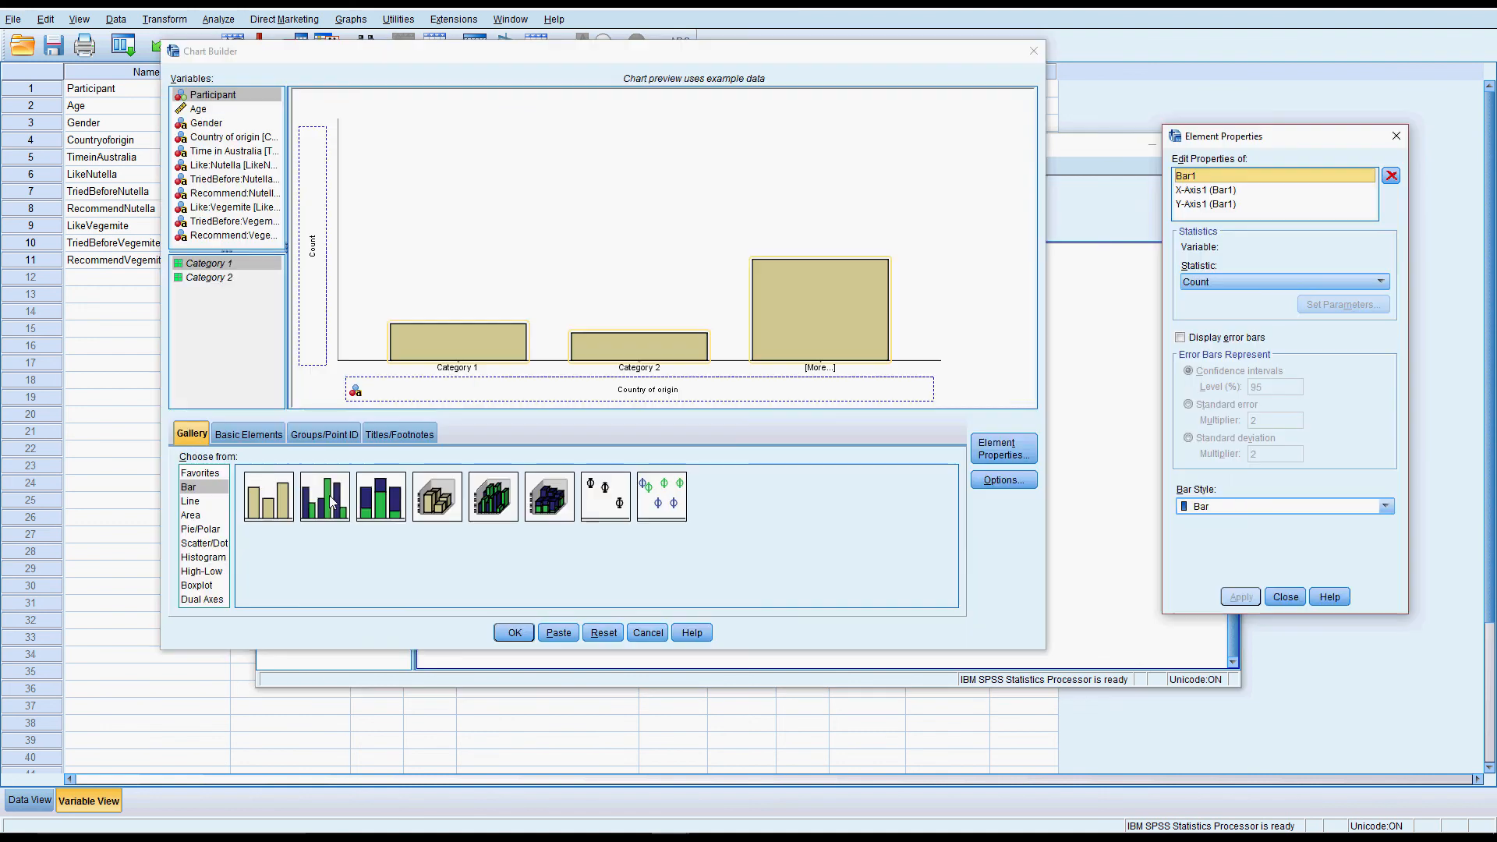
pyautogui.click(203, 557)
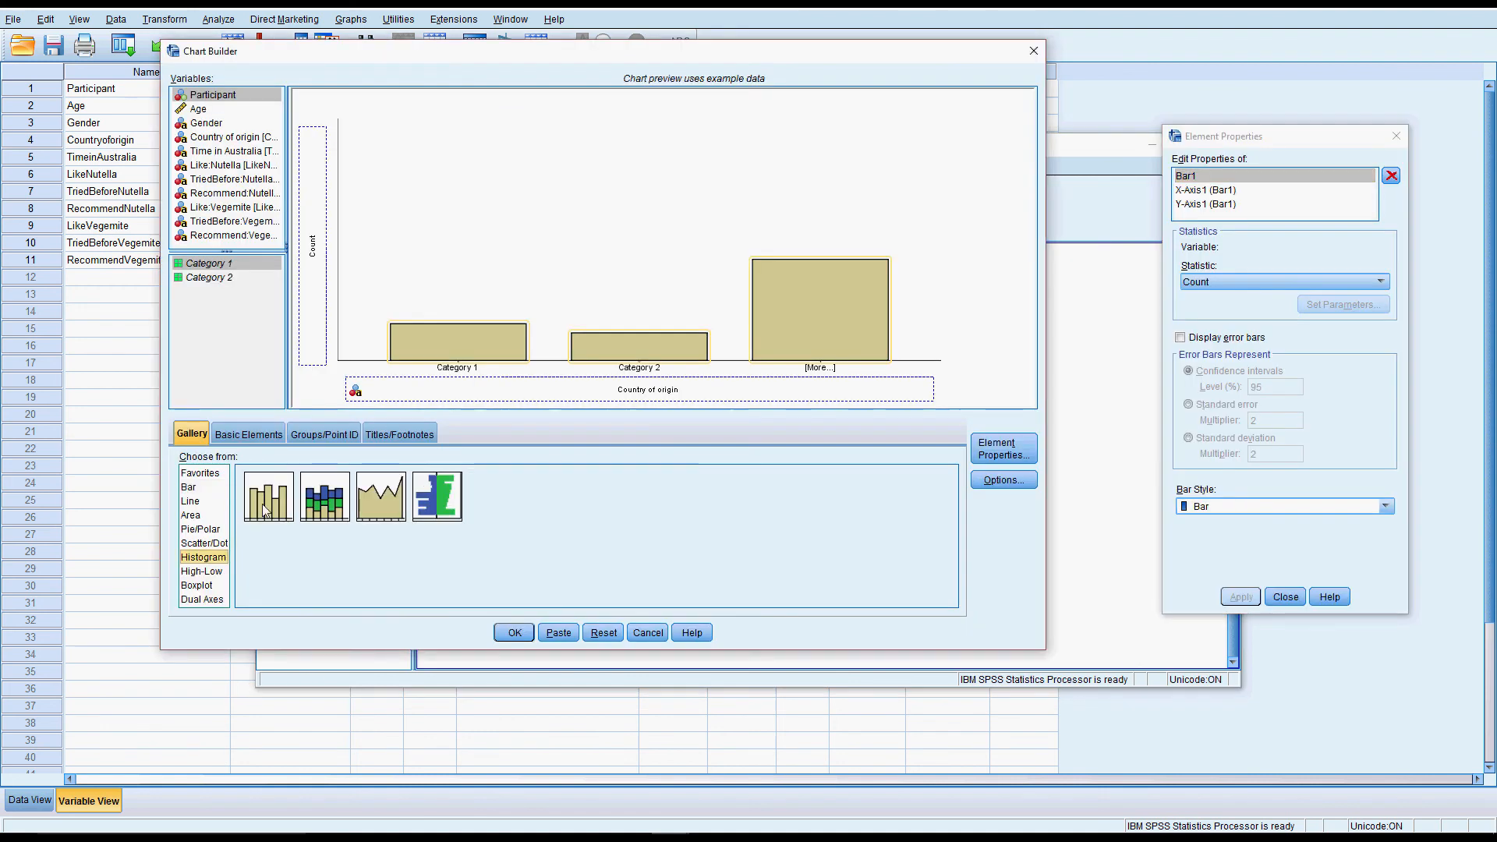
pyautogui.click(603, 632)
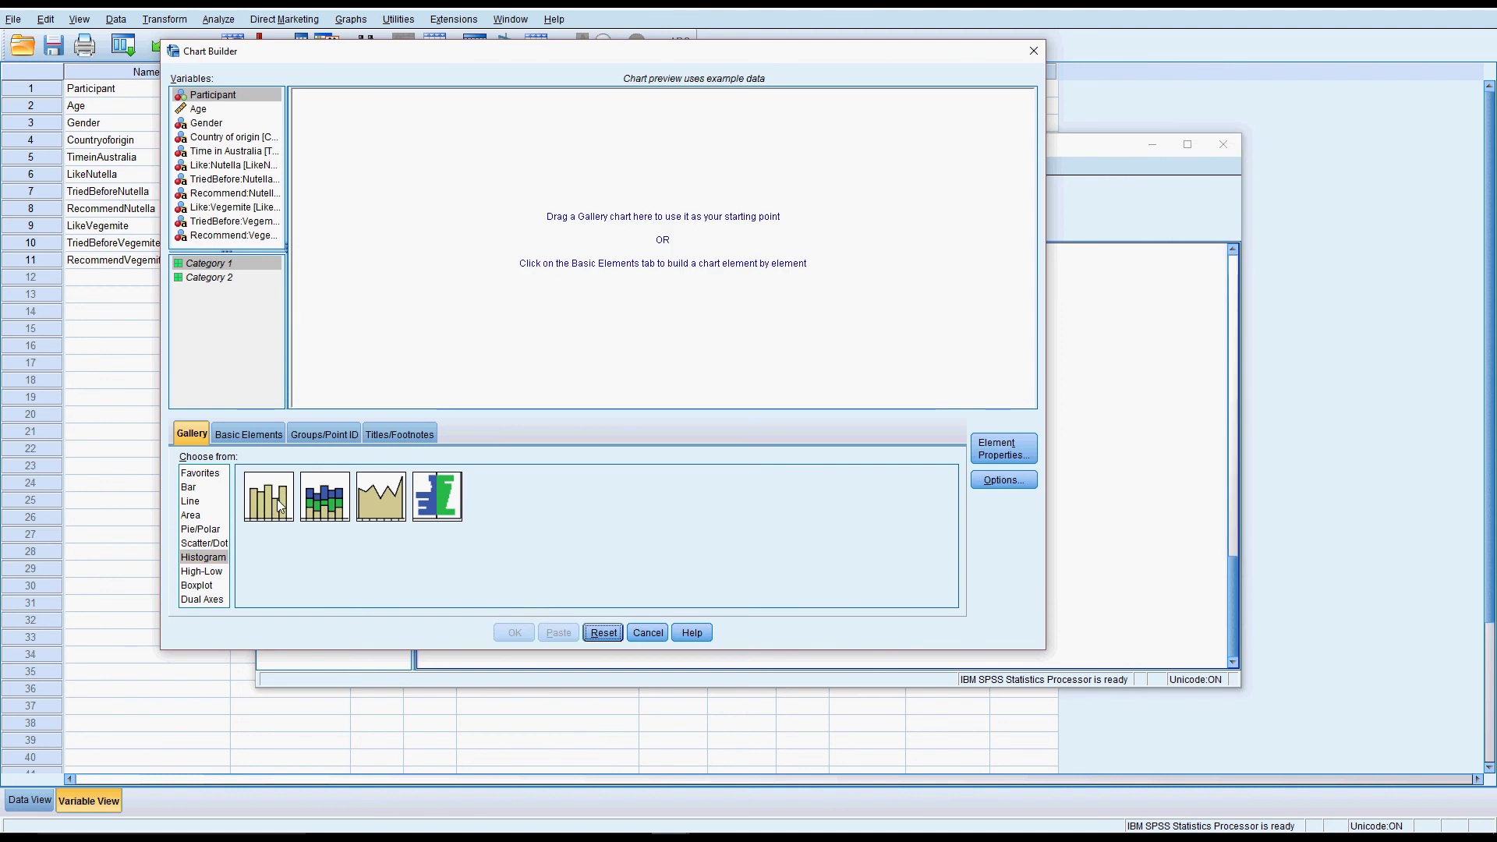
pyautogui.moveTo(278, 499); pyautogui.dragTo(597, 259)
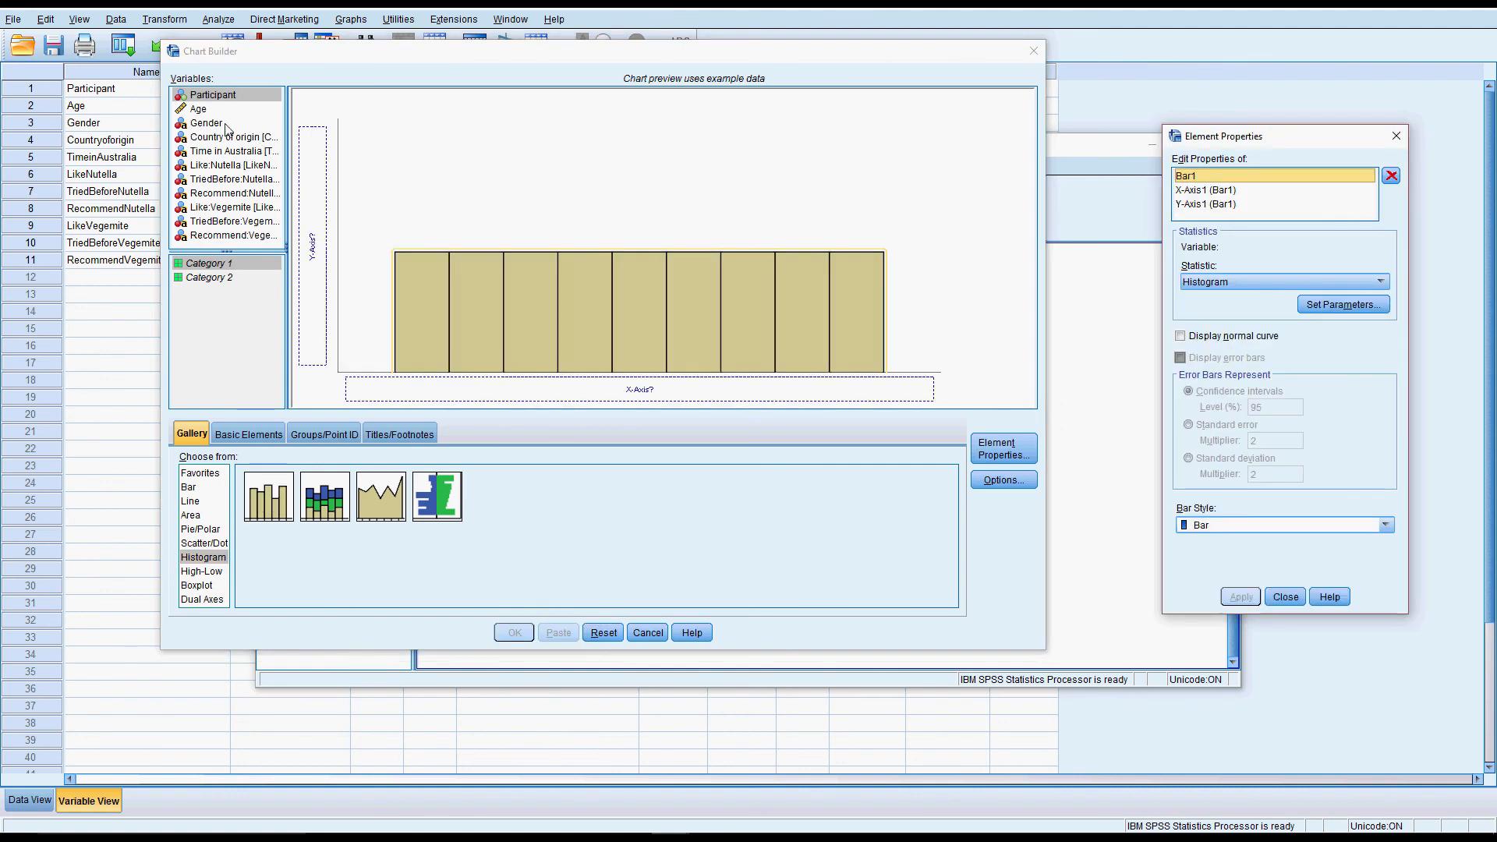
pyautogui.moveTo(208, 111); pyautogui.dragTo(503, 385)
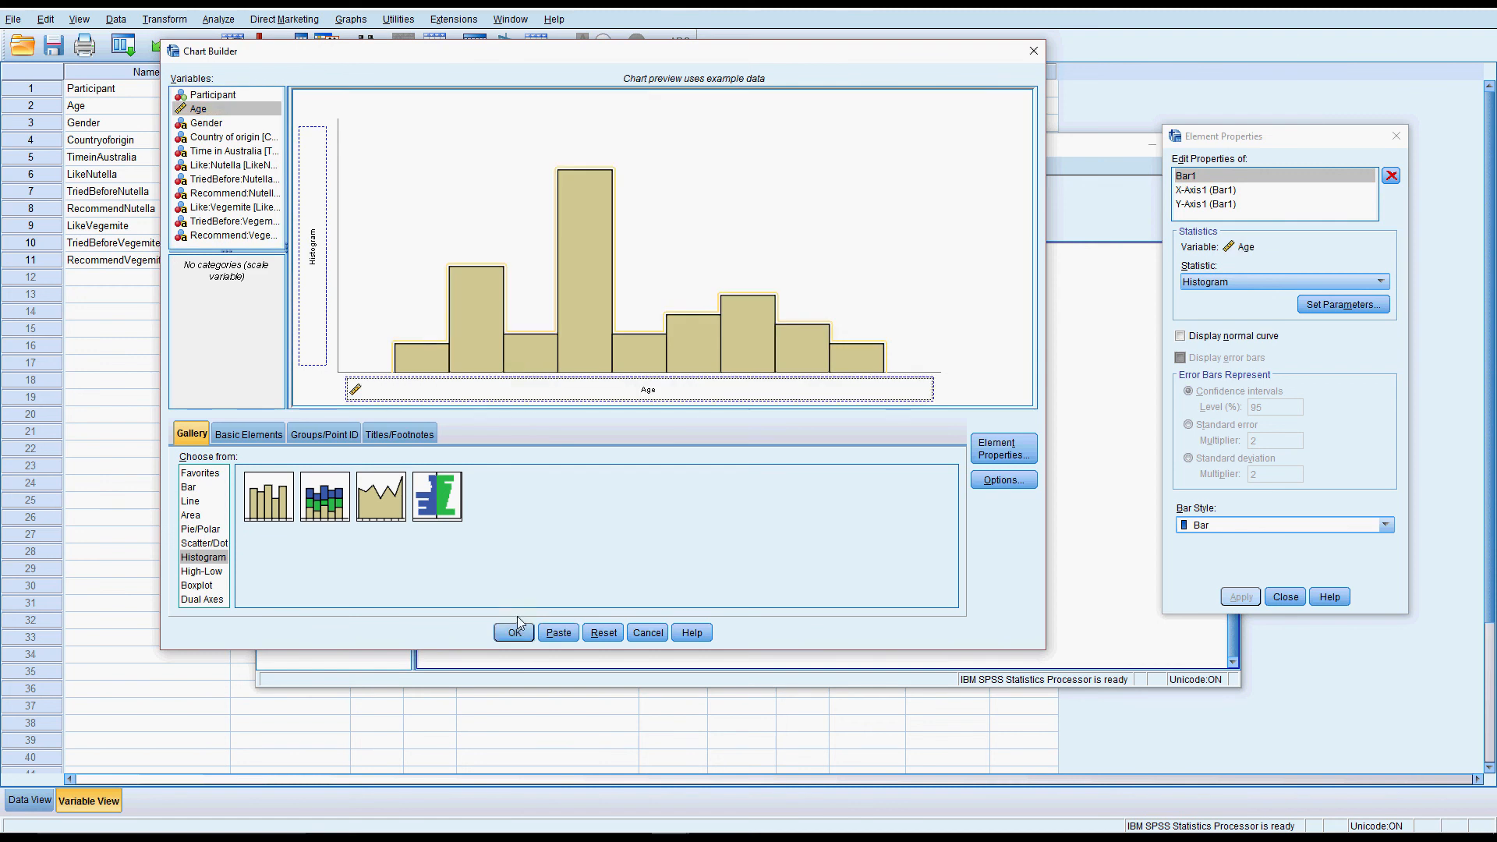
pyautogui.click(514, 633)
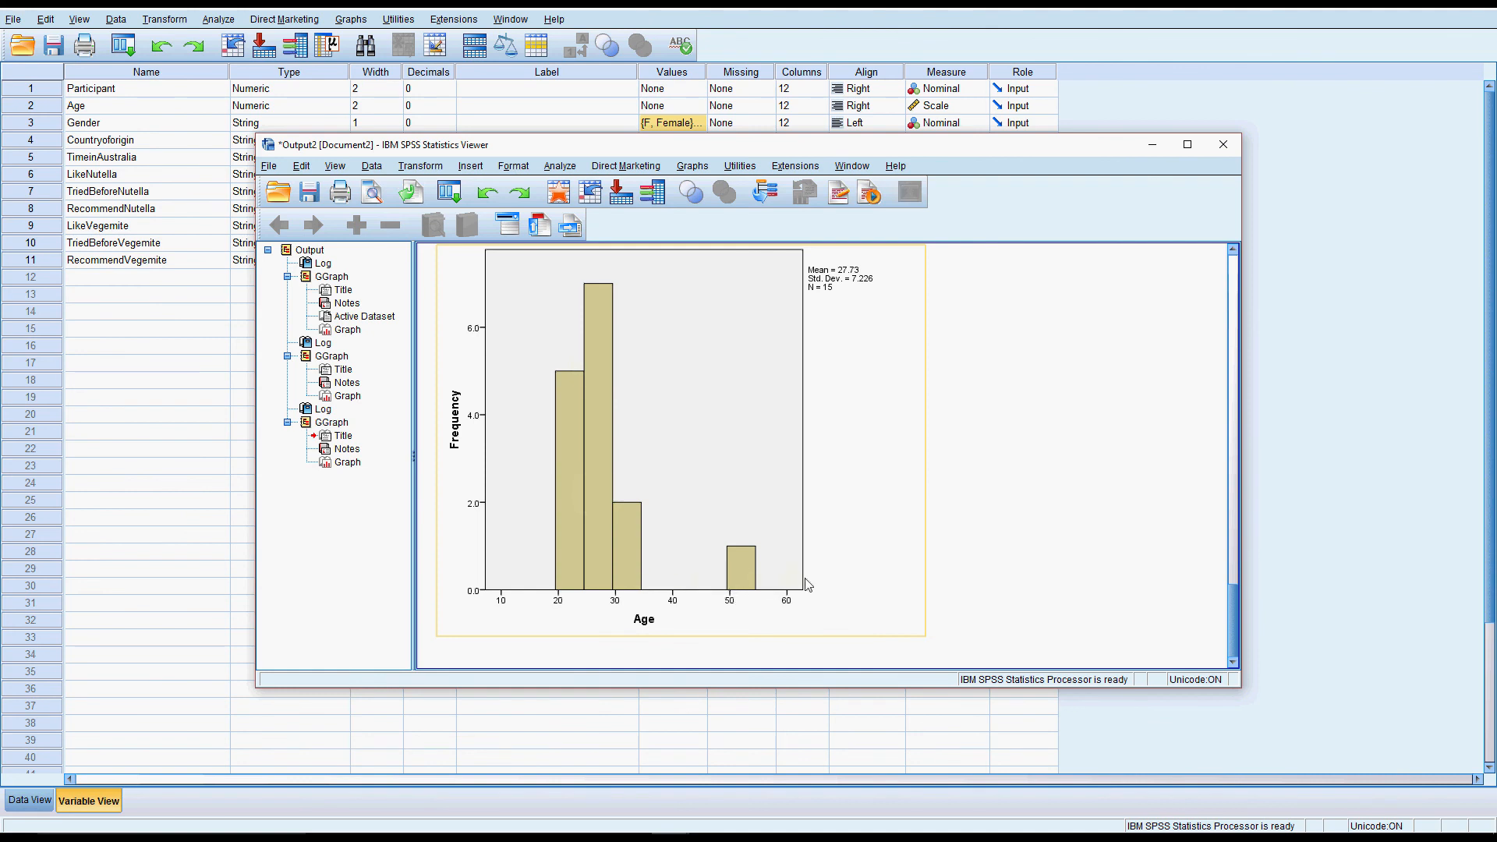
pyautogui.click(1029, 393)
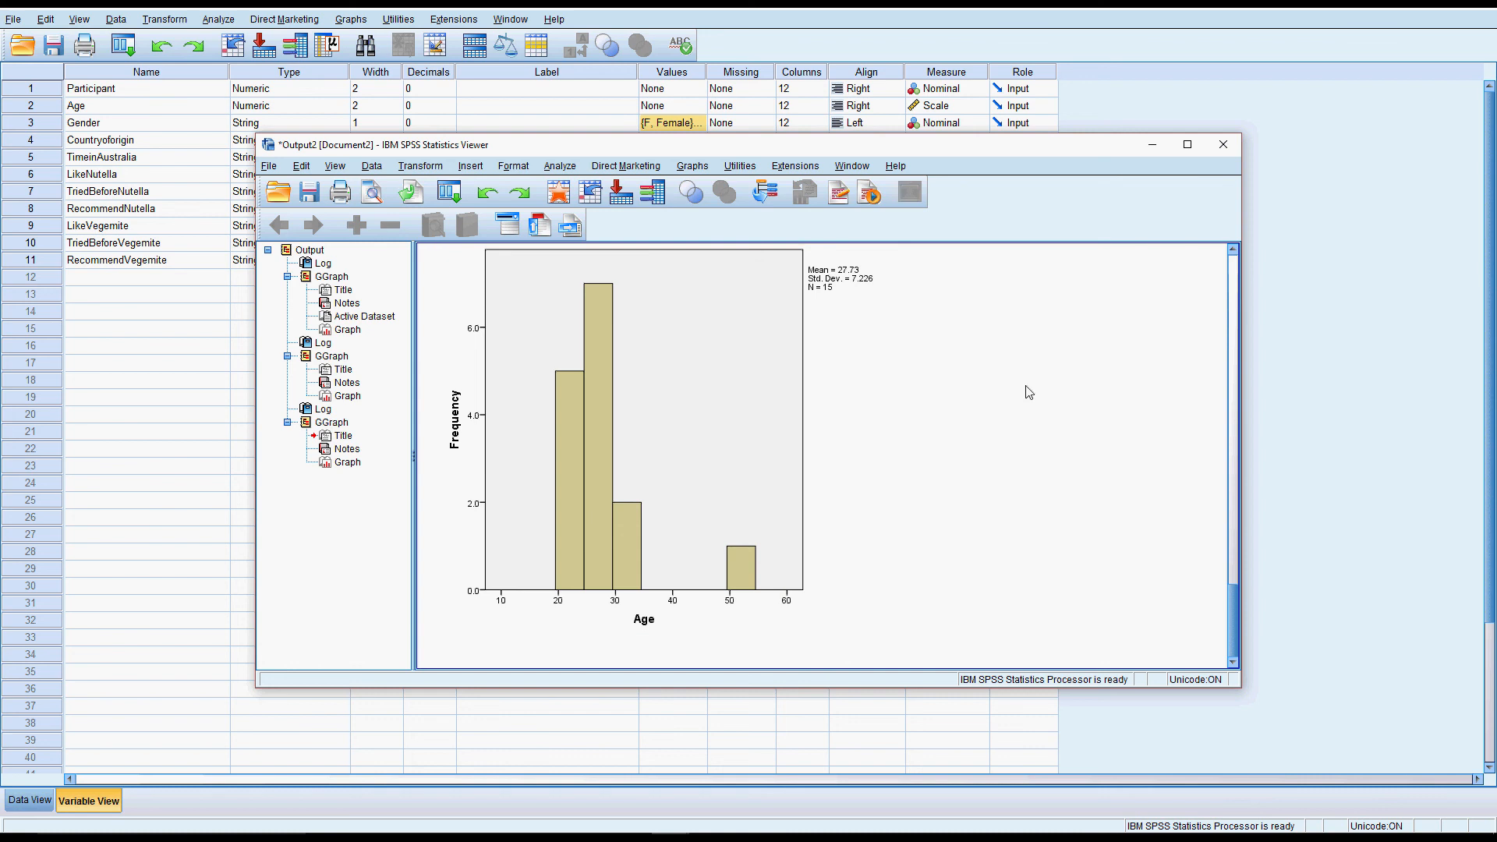
# Minimize the output viewer and set the measurement level of Participant to Ordinal
pyautogui.click(1150, 145)
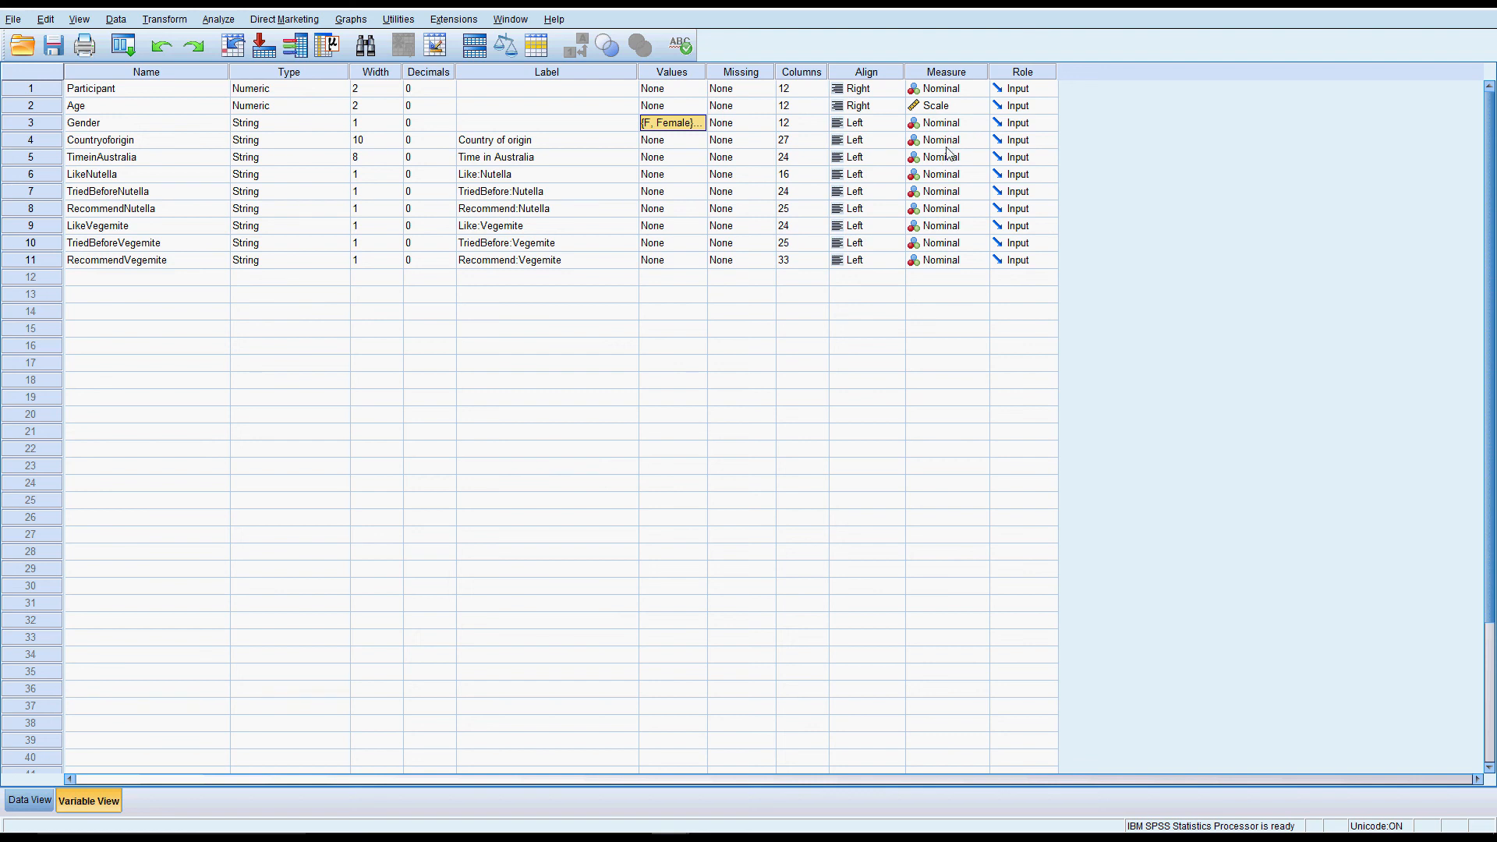
pyautogui.click(958, 91)
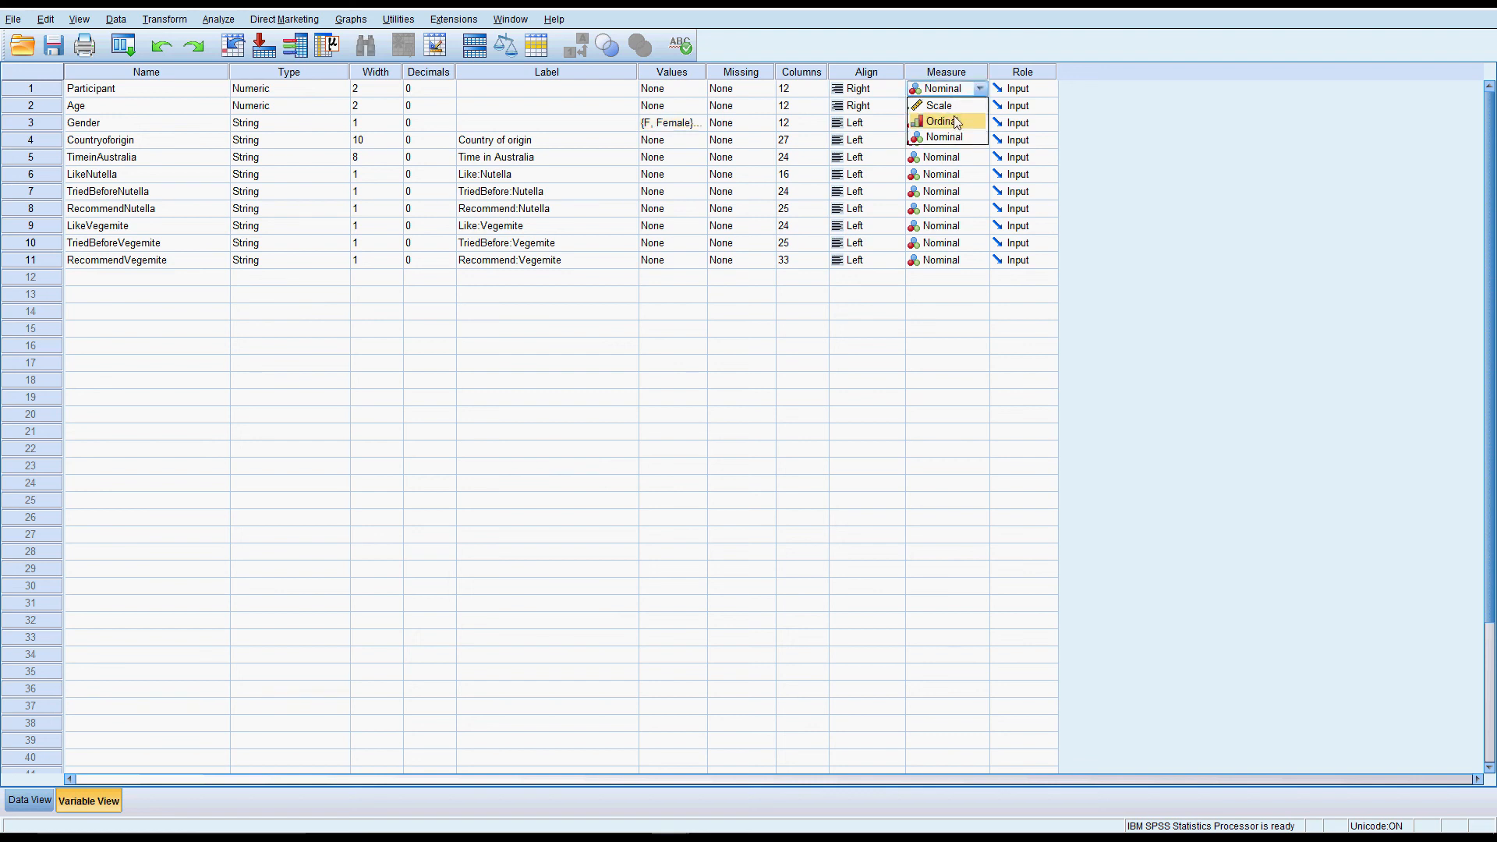
pyautogui.click(956, 120)
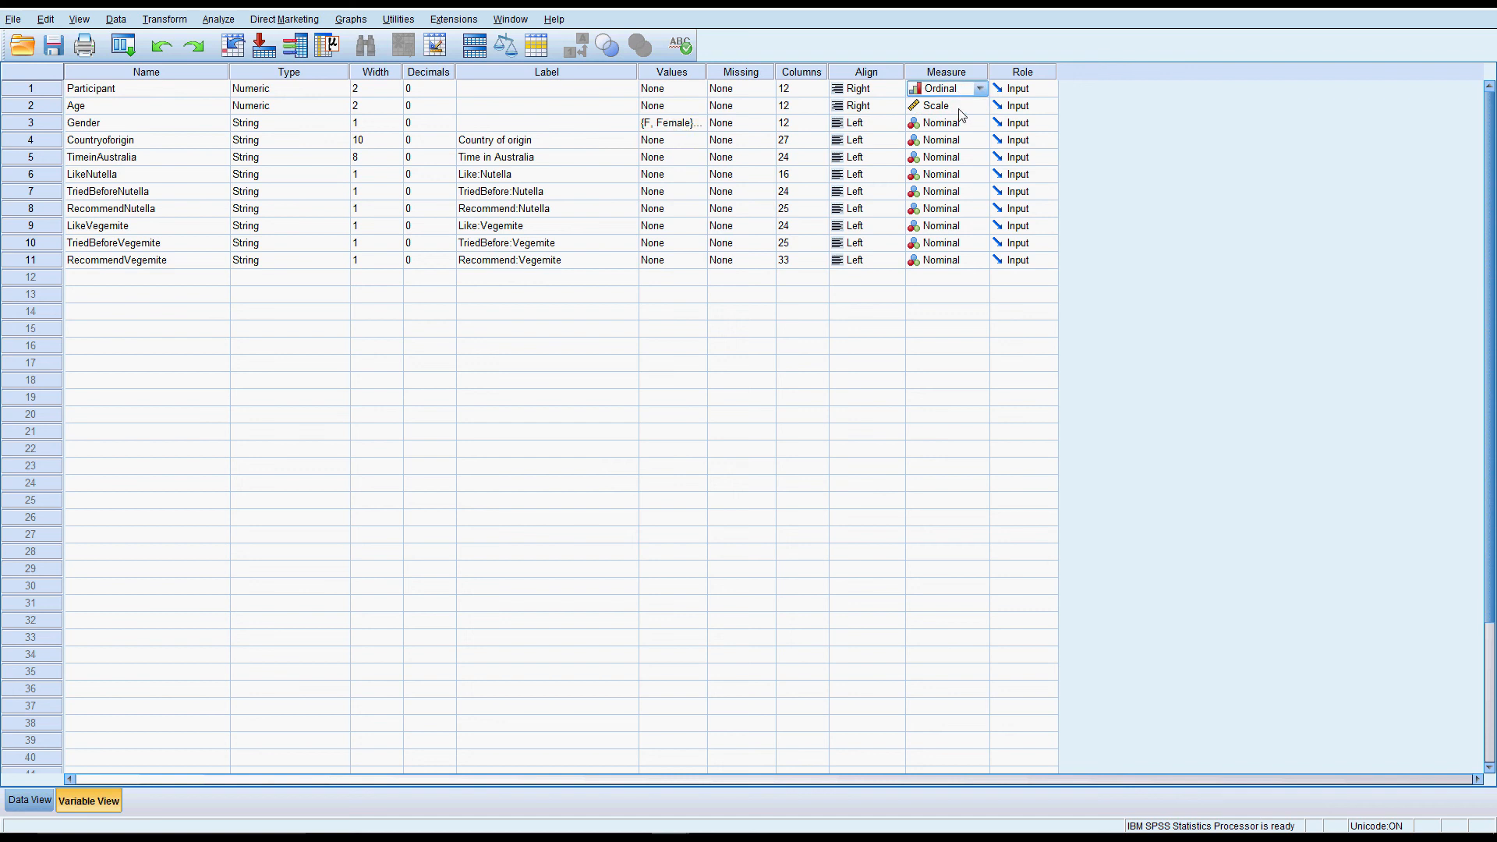